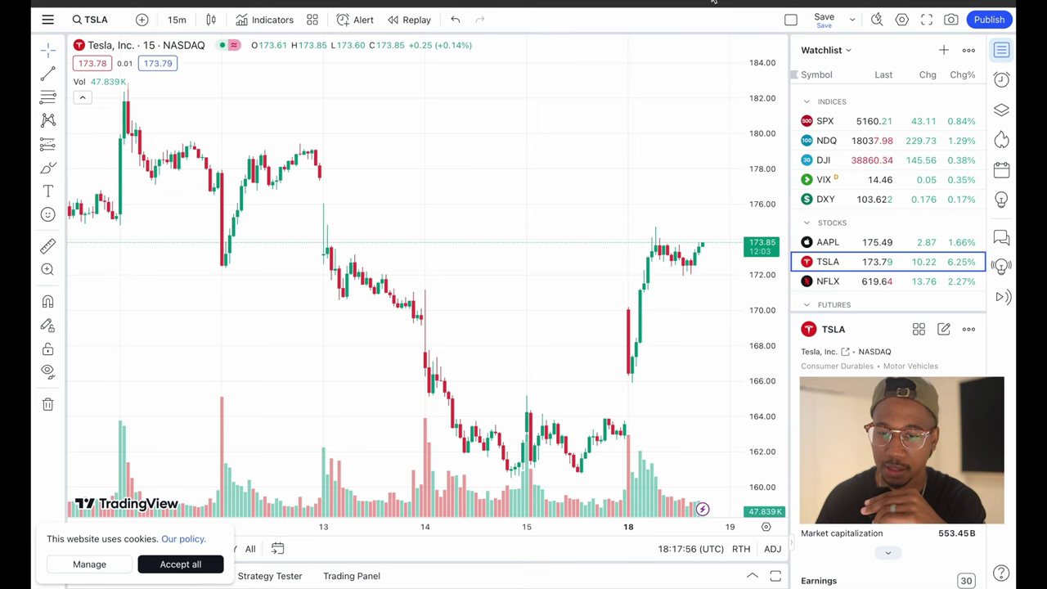
Go to the TradingView home page
left_click(613, 2)
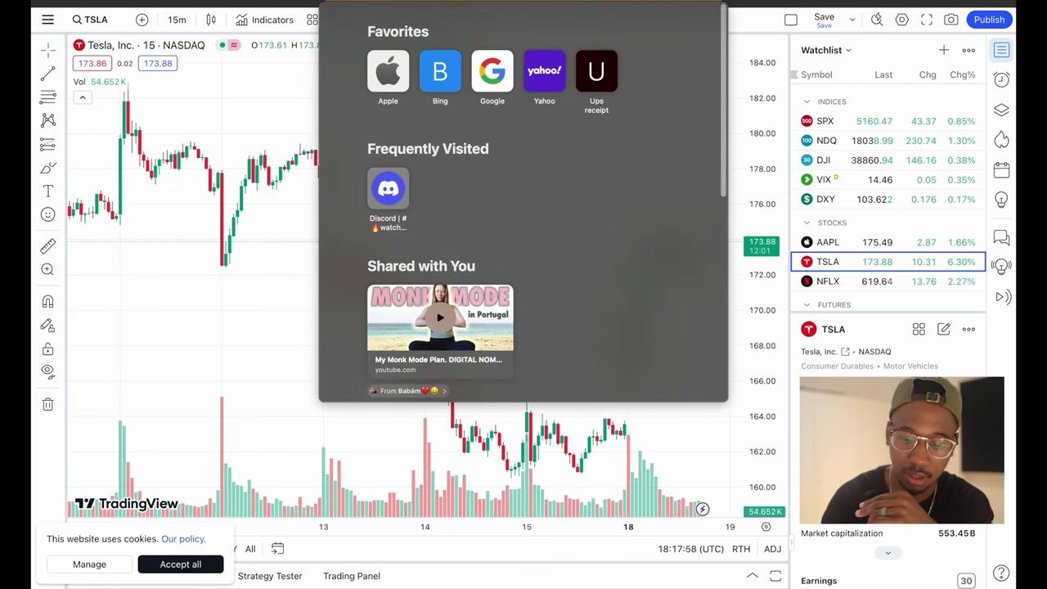
type("tr")
key("Return")
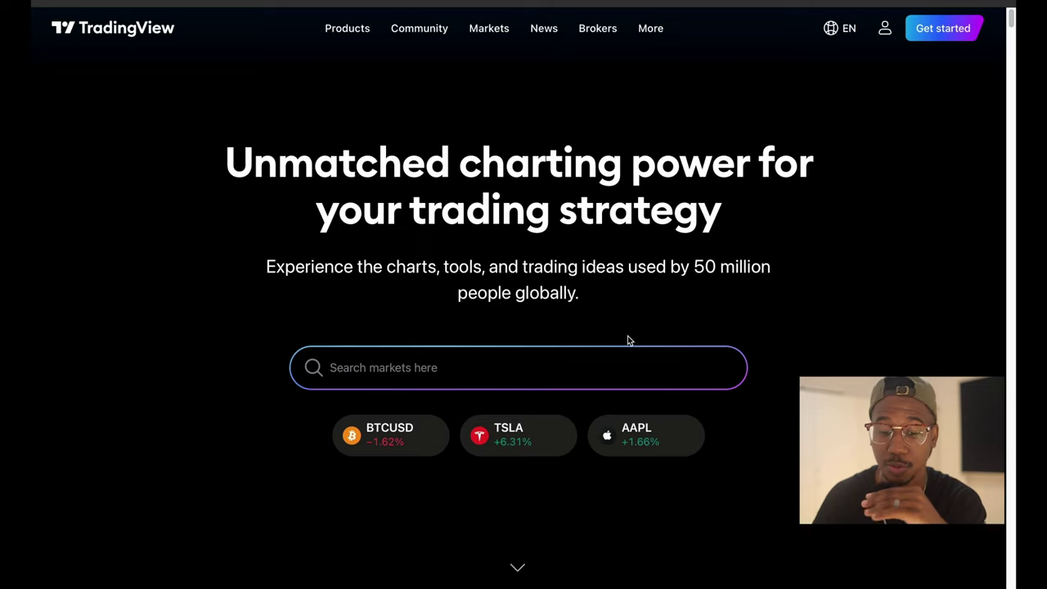
left_click(497, 446)
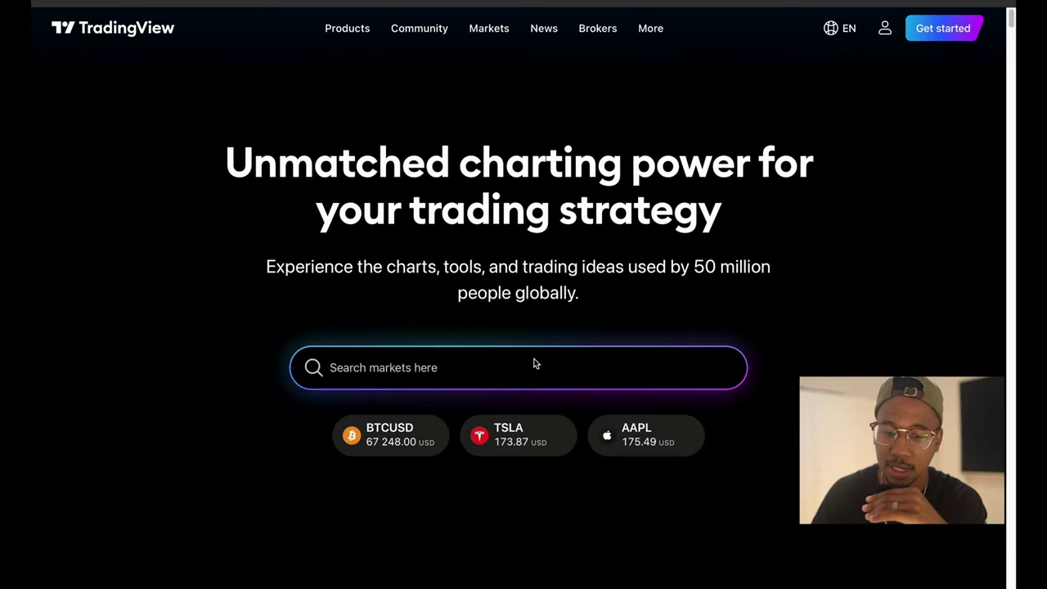
left_click(532, 363)
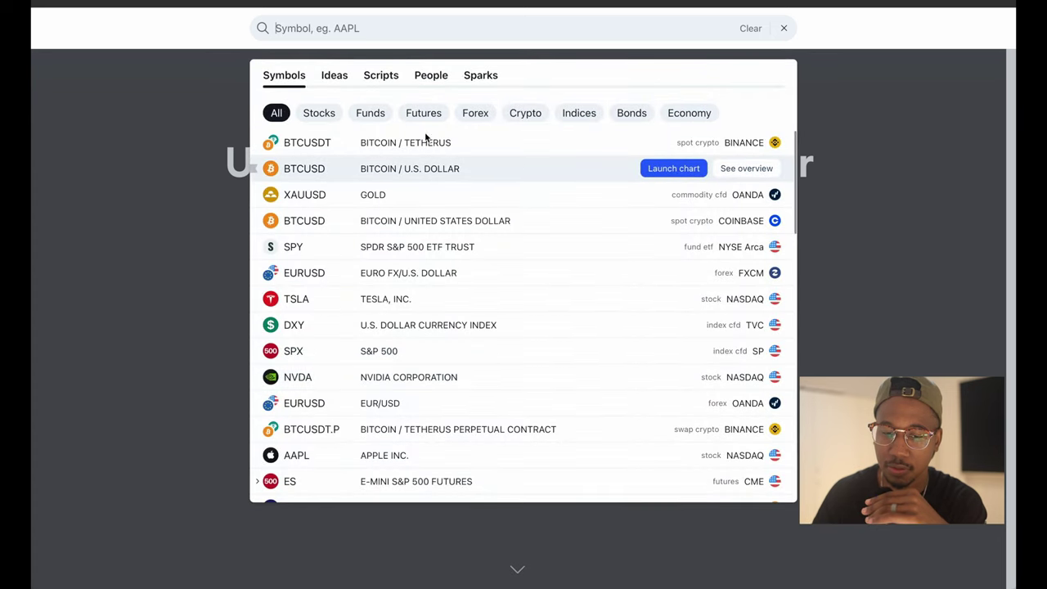
left_click(859, 79)
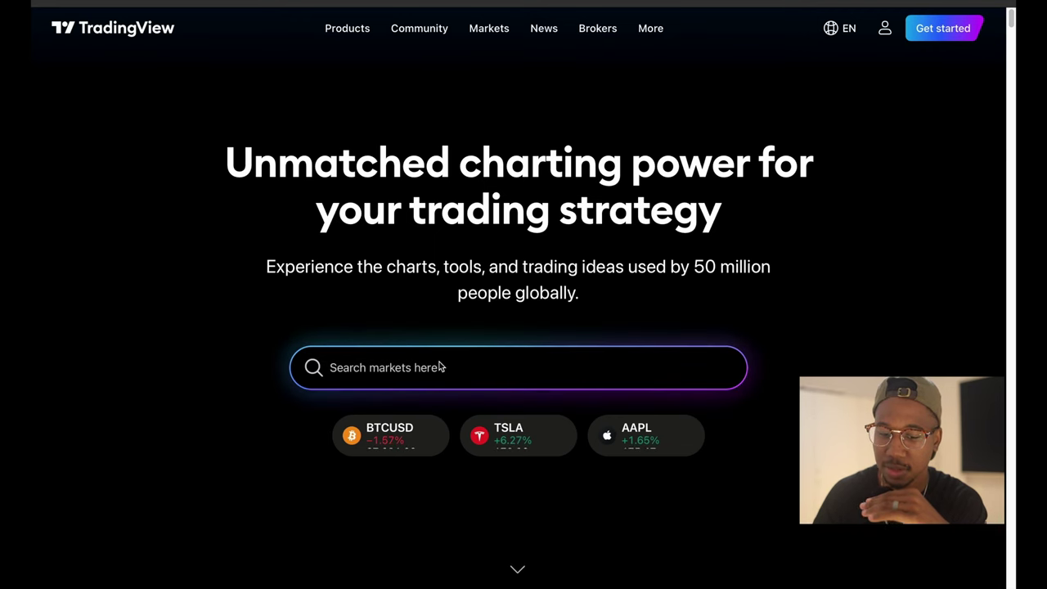
Search the markets for nvda and launch the chart of NVIDIA Corporation on NASDAQ
left_click(442, 367)
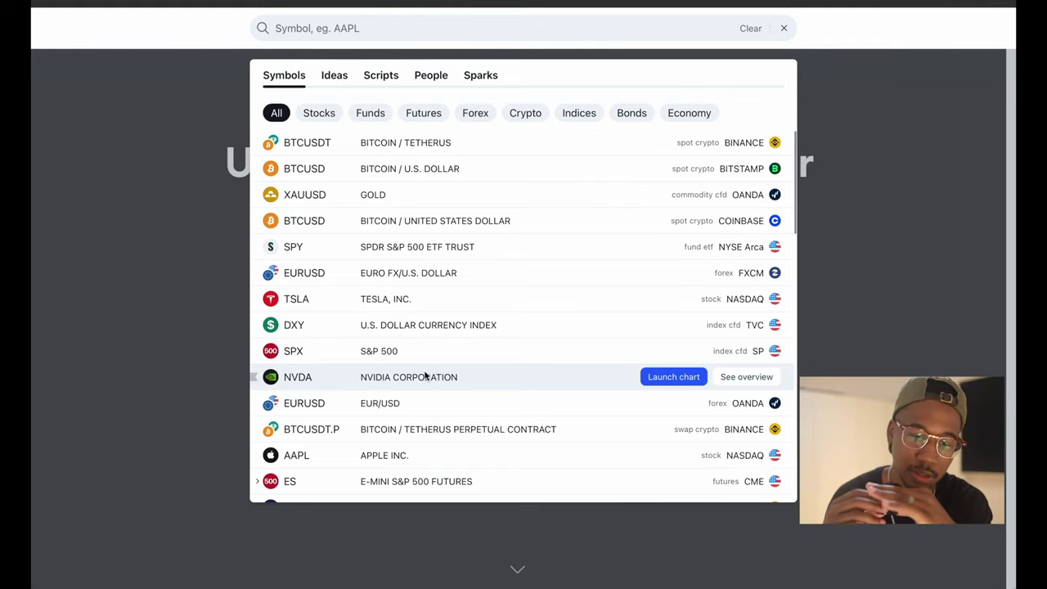
type("n")
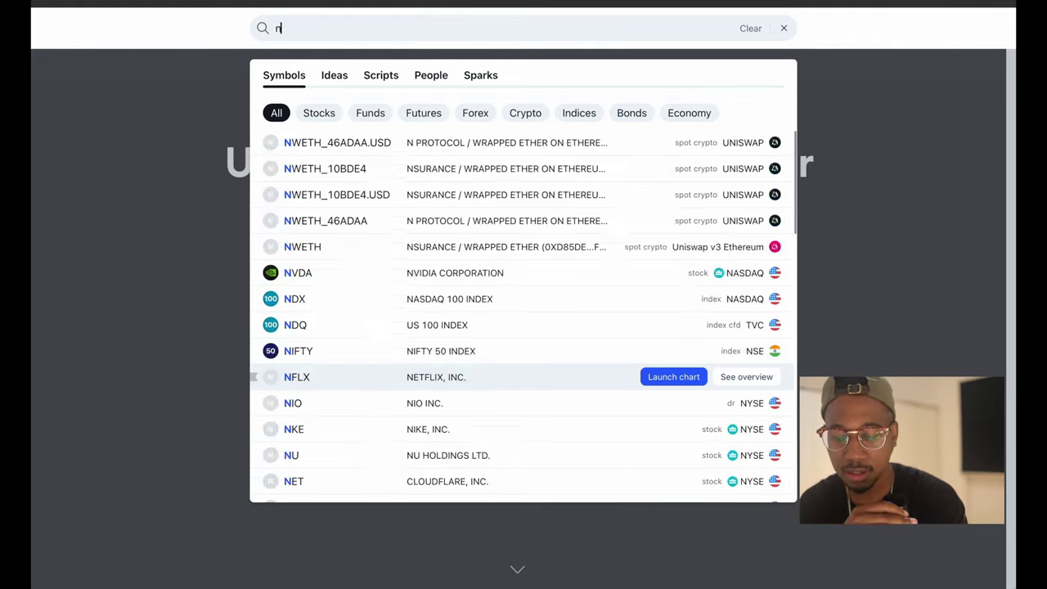
type("vda")
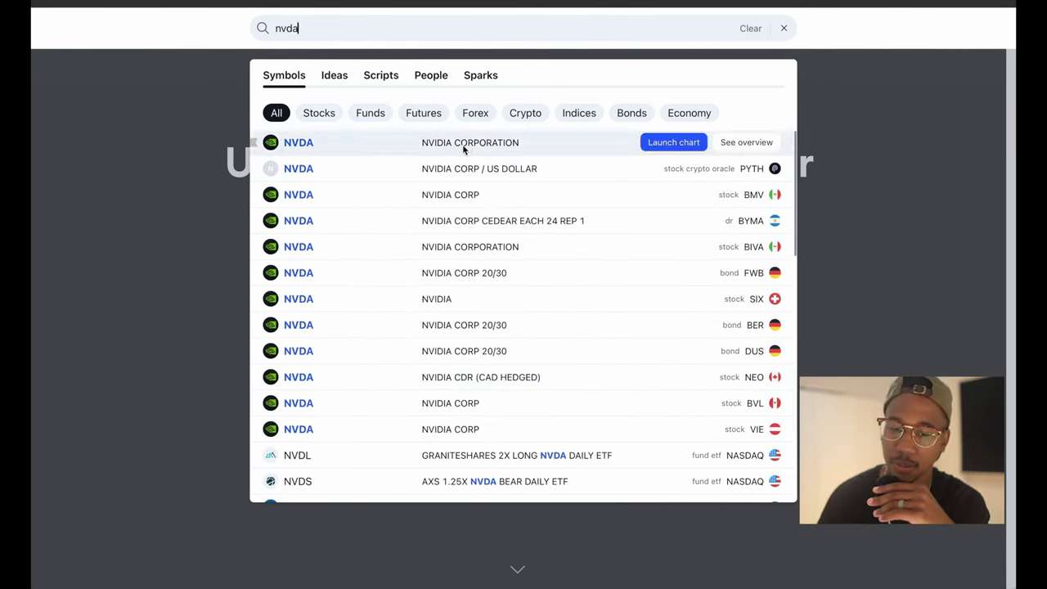
left_click(668, 140)
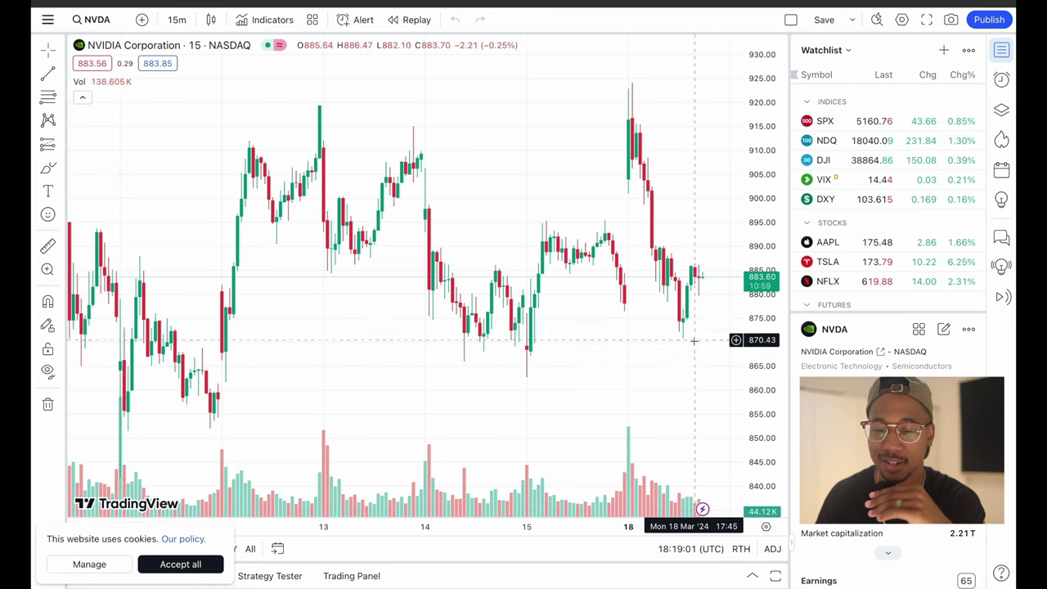
Open the chart settings for the NVDA candles and move the dialog aside so the candles stay in view
scroll(762, 405, "up", 3)
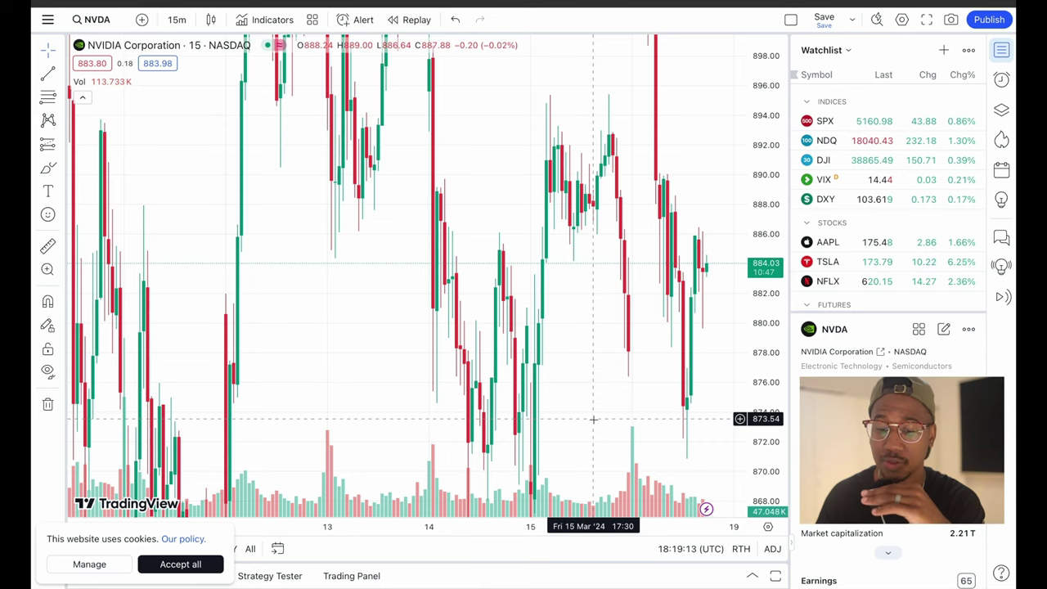
double_click(537, 407)
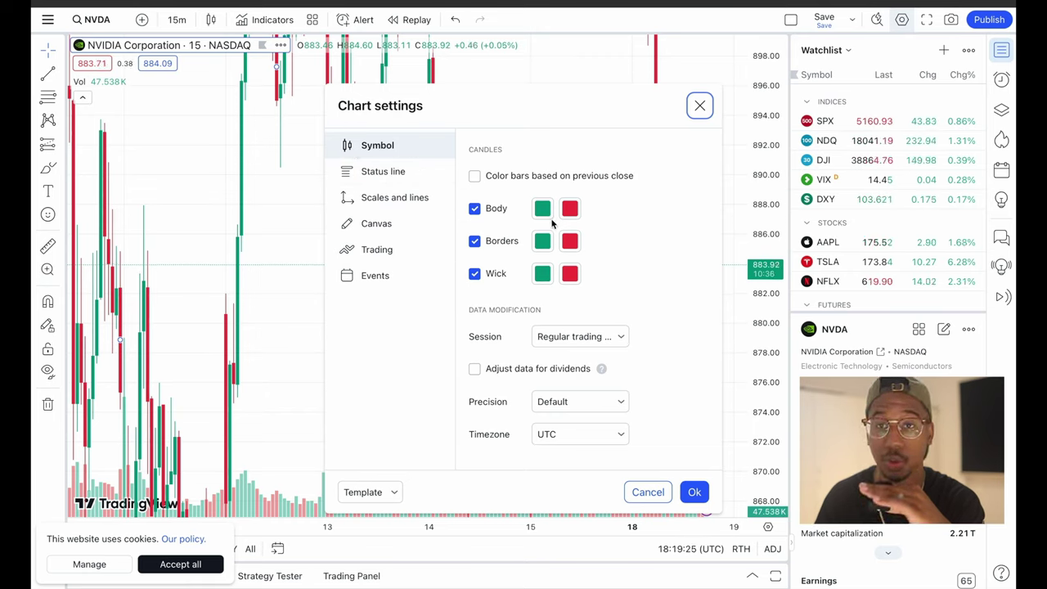
left_click_drag(483, 104, 755, 76)
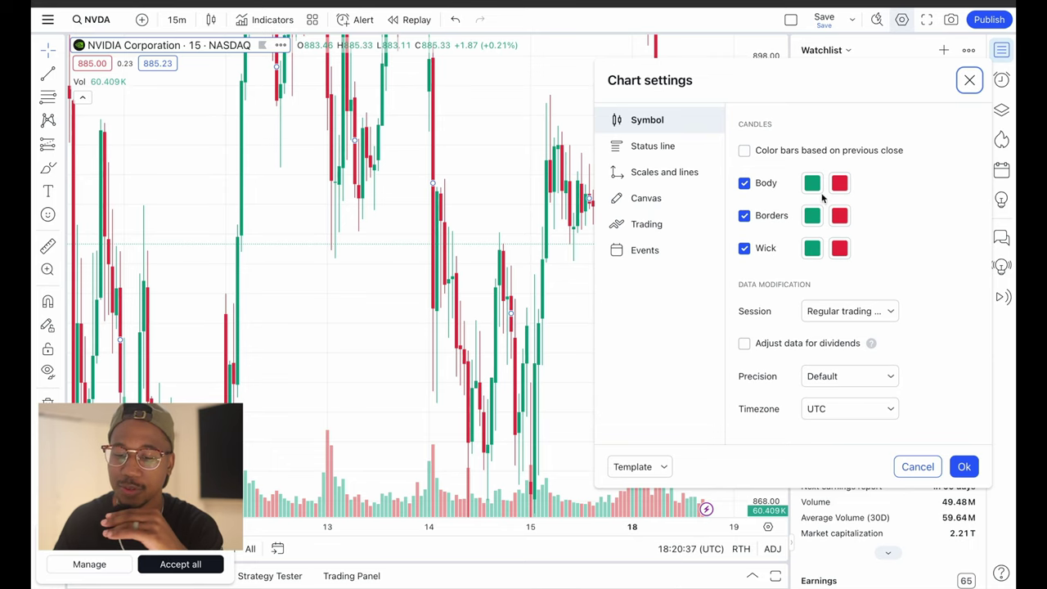
Set the falling candle body colour to black and the rising body colour to turquoise
left_click(809, 185)
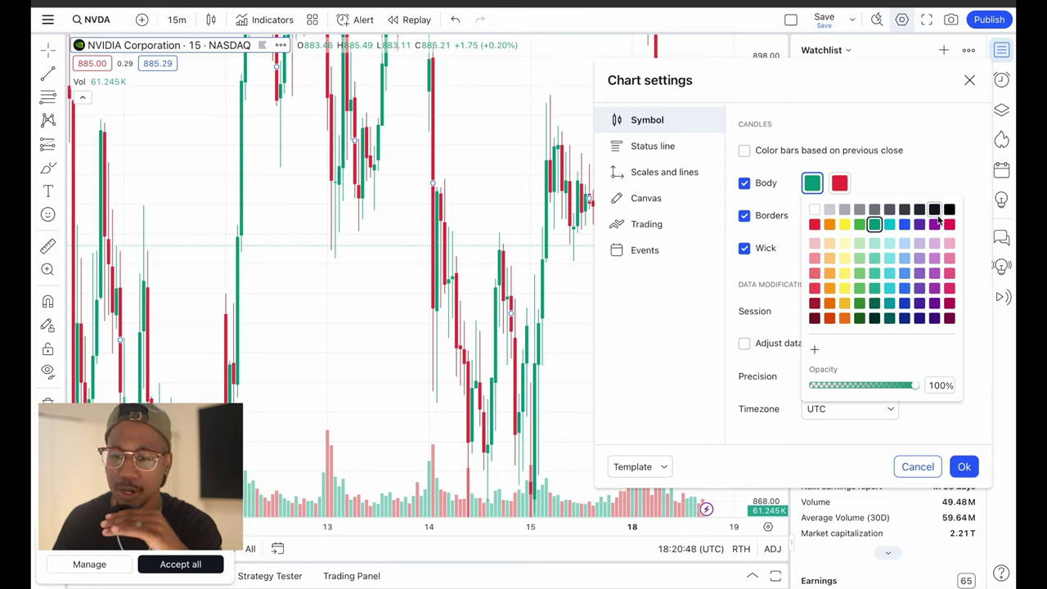
left_click(840, 184)
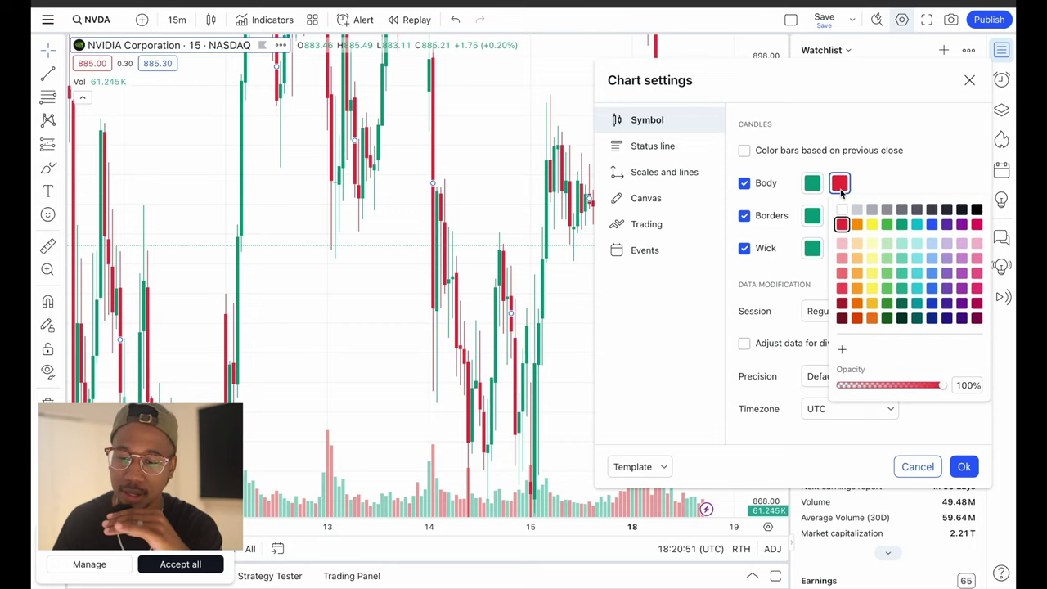
left_click(977, 210)
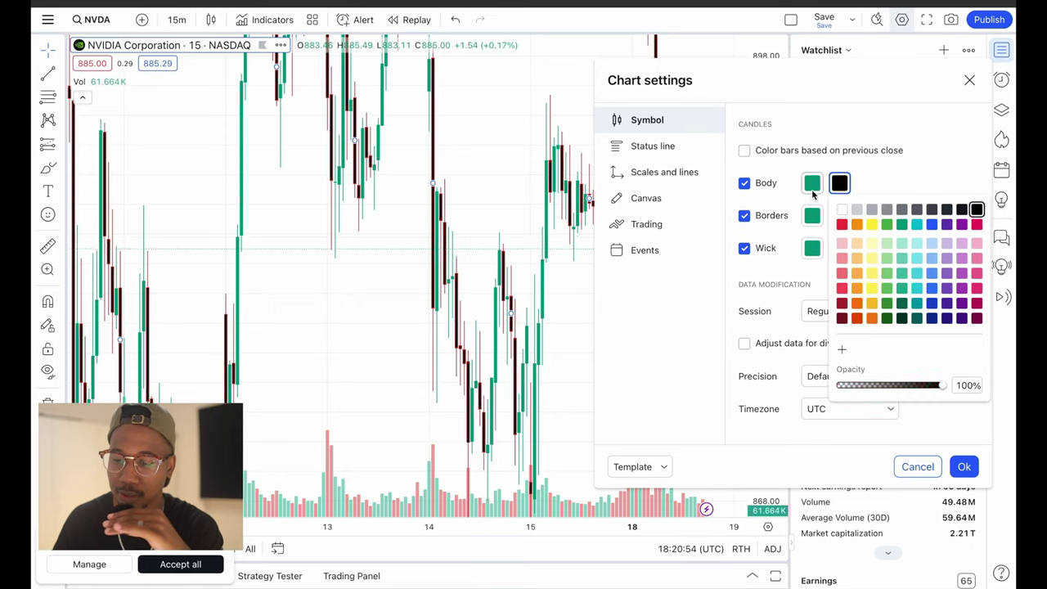
left_click(812, 189)
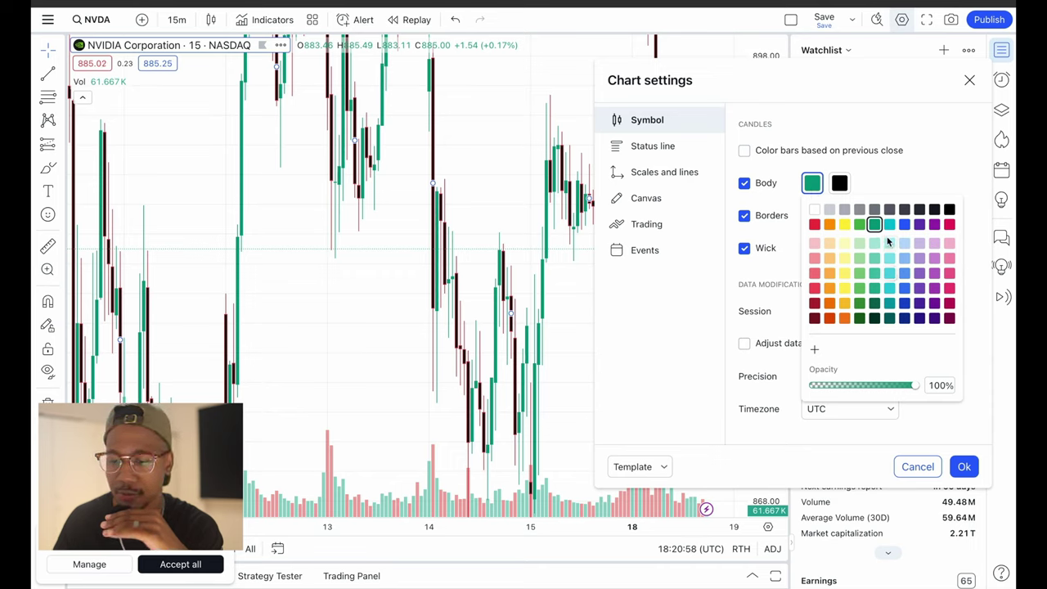
left_click(891, 288)
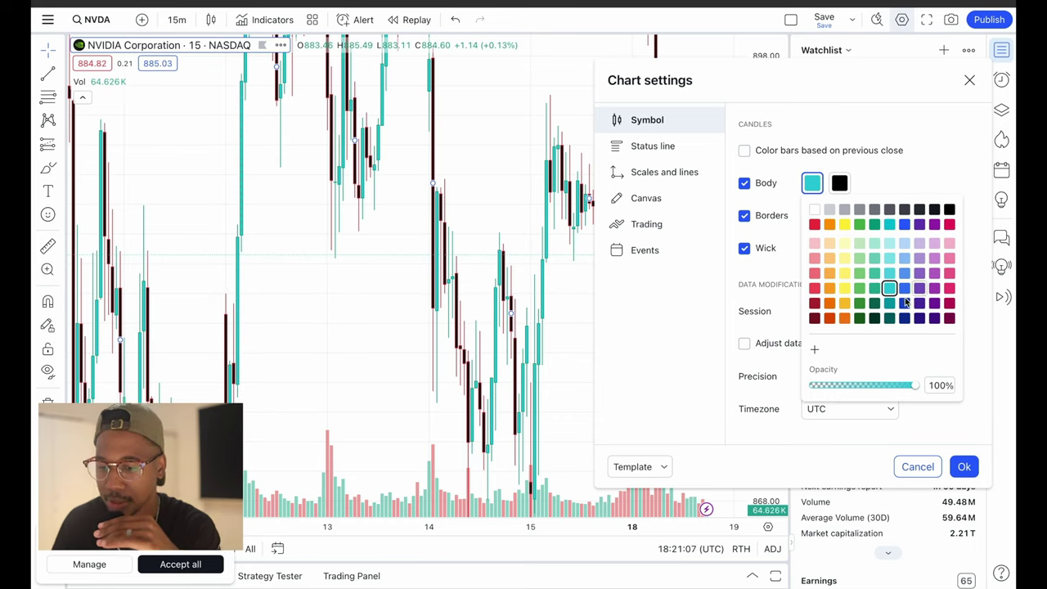
left_click(890, 225)
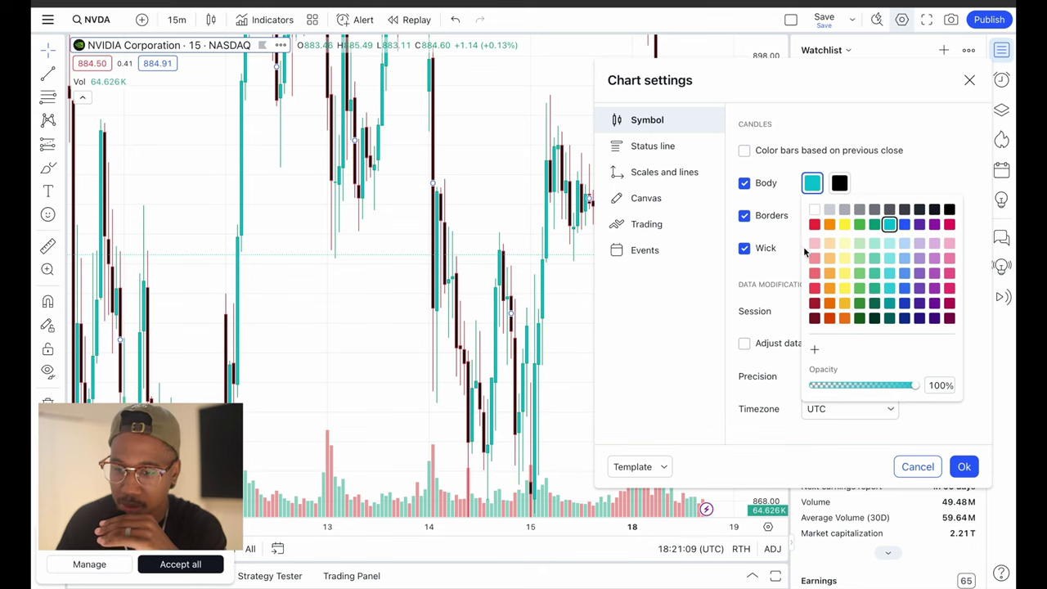
left_click(878, 185)
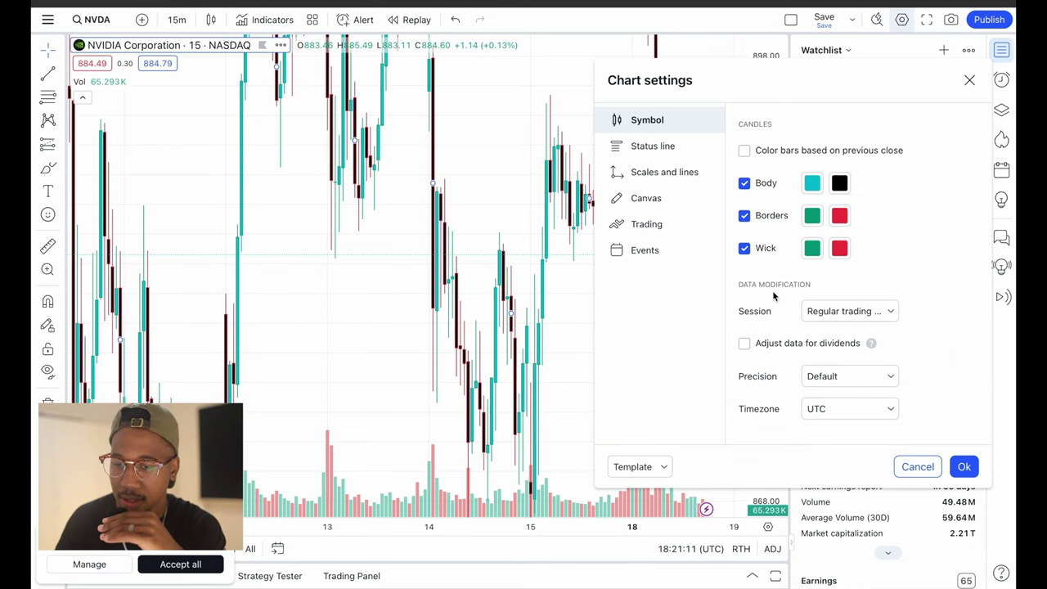
Set both the rising and falling candle border colours to black
scroll(487, 309, "up", 3)
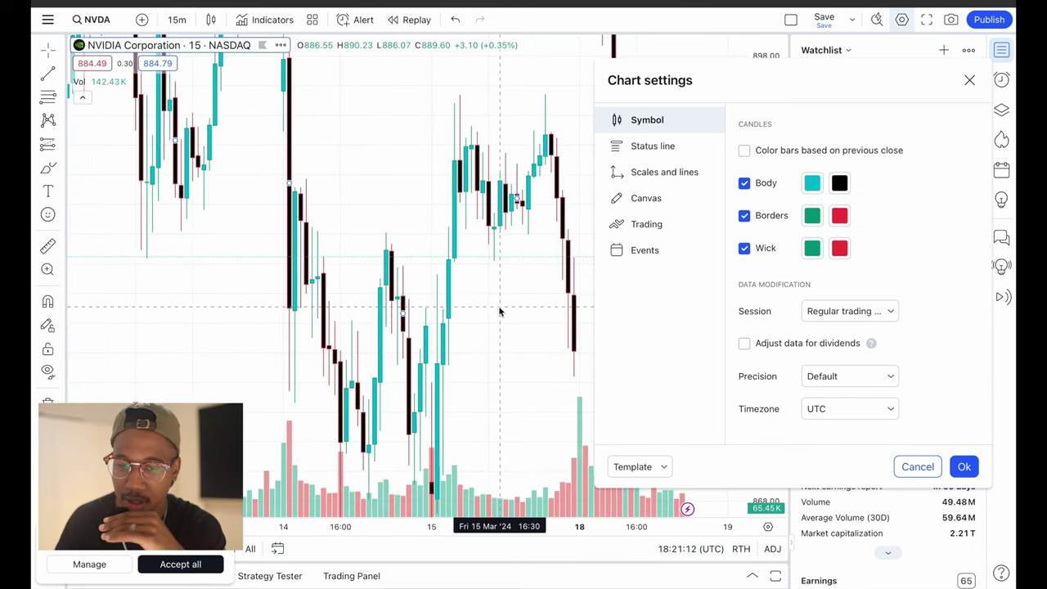
left_click(812, 217)
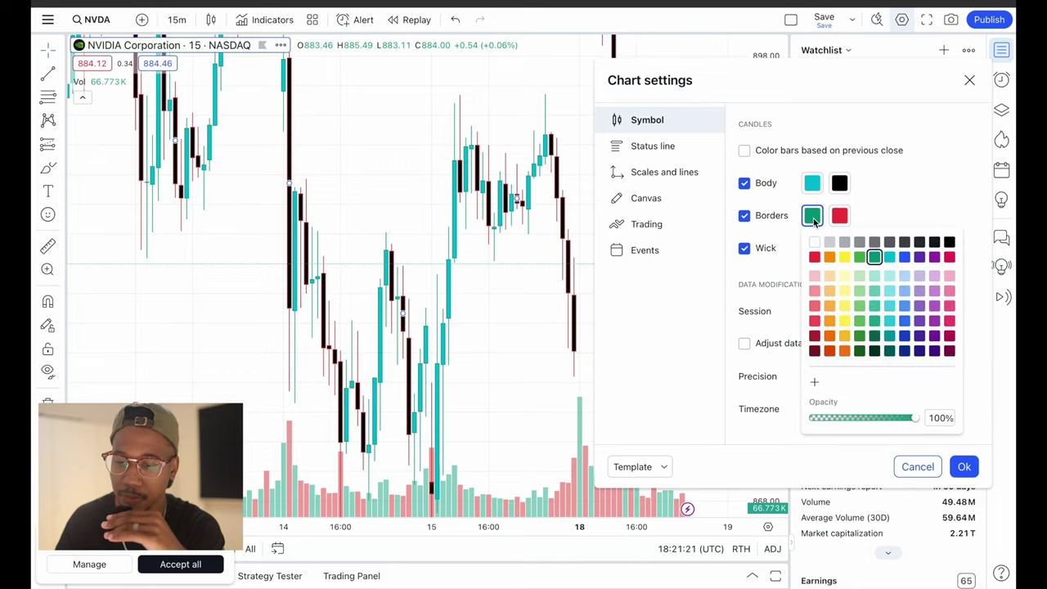
left_click(948, 242)
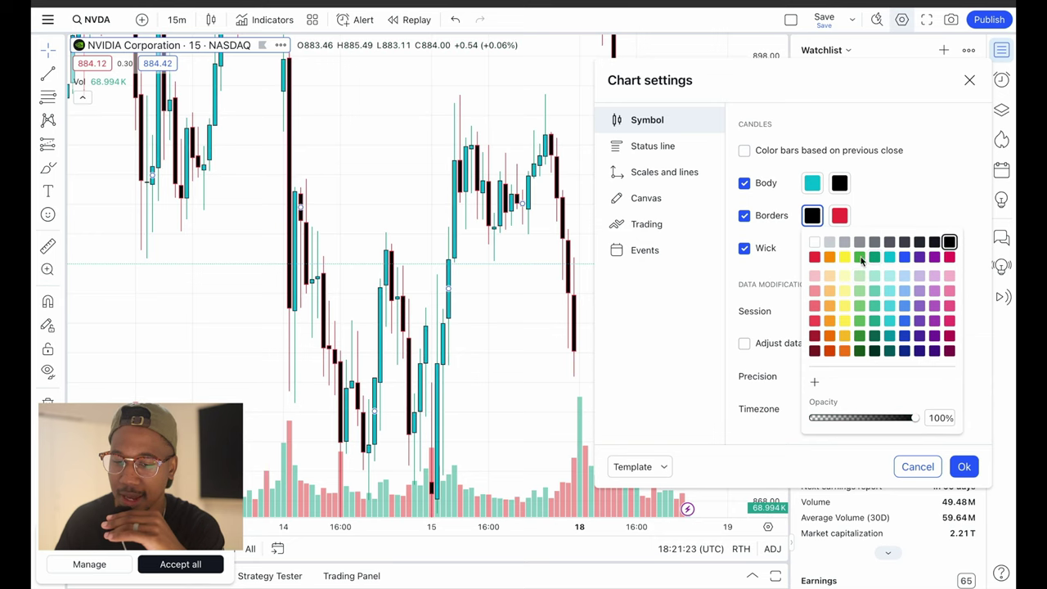
left_click(839, 216)
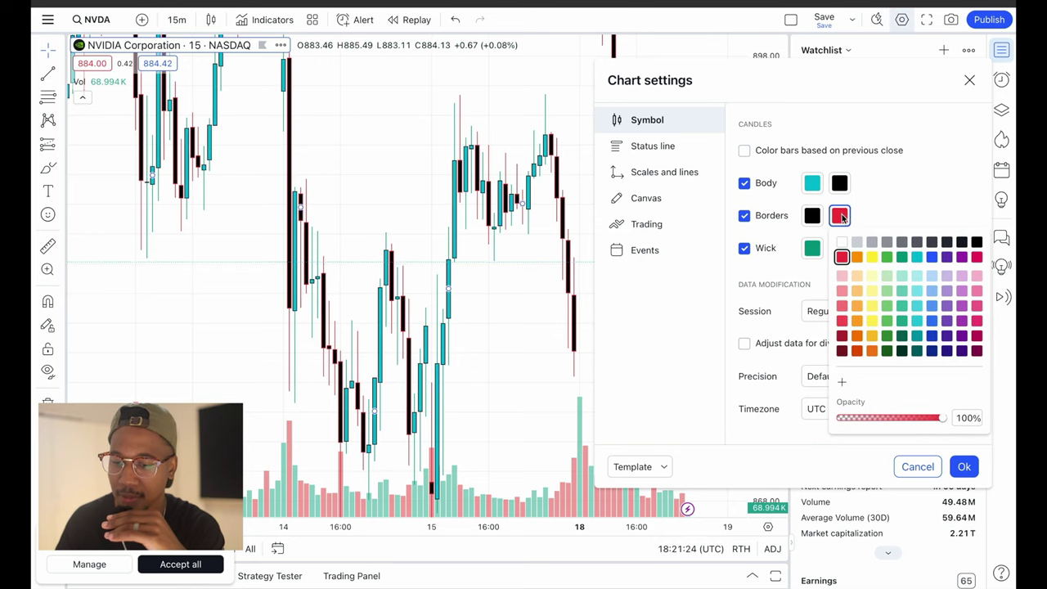
left_click(978, 243)
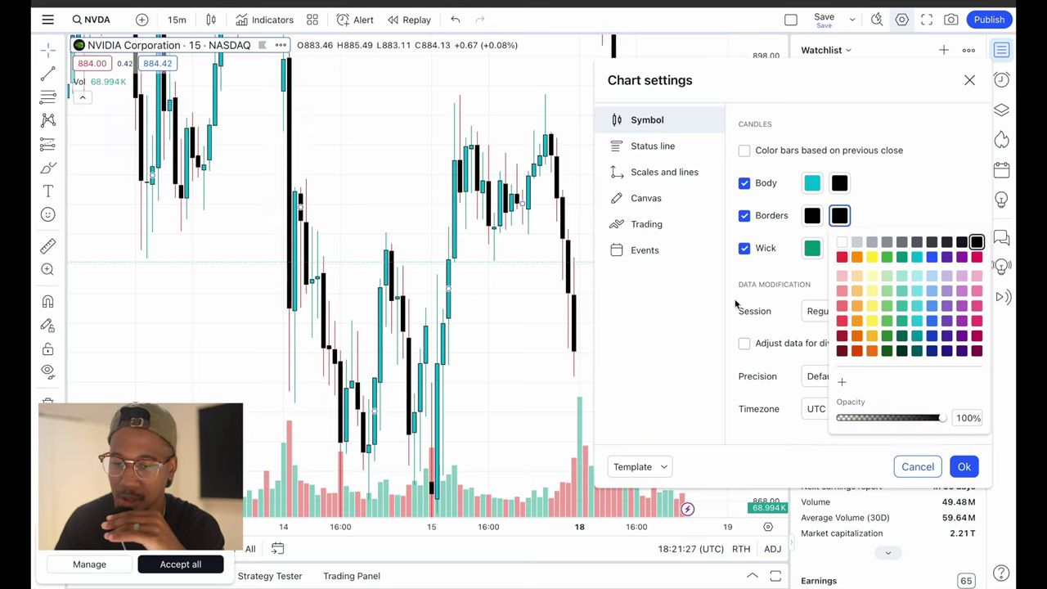
left_click(788, 280)
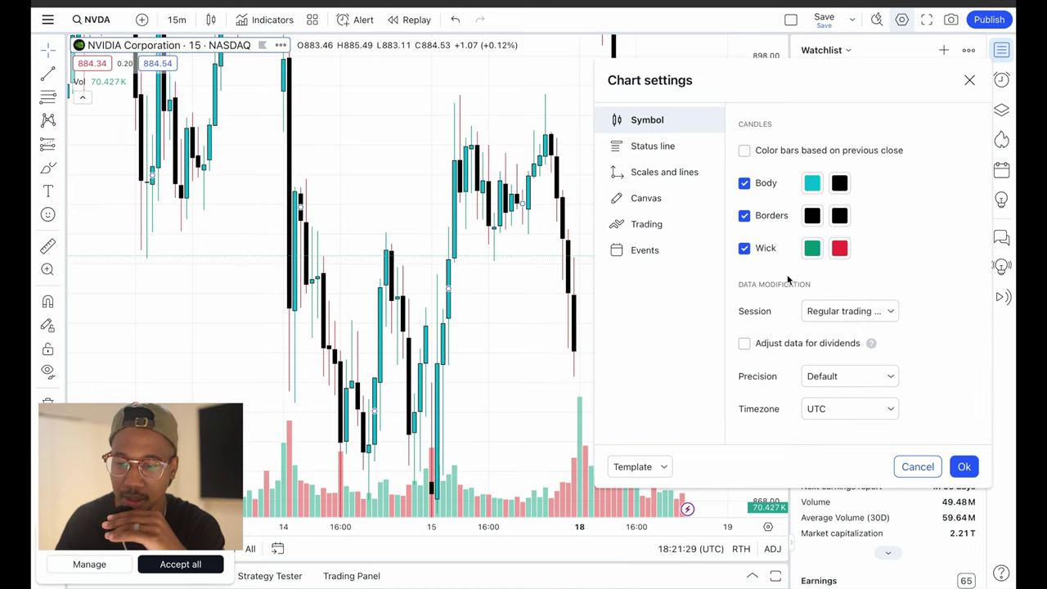
Set both the rising and falling candle wick colours to black
left_click(812, 253)
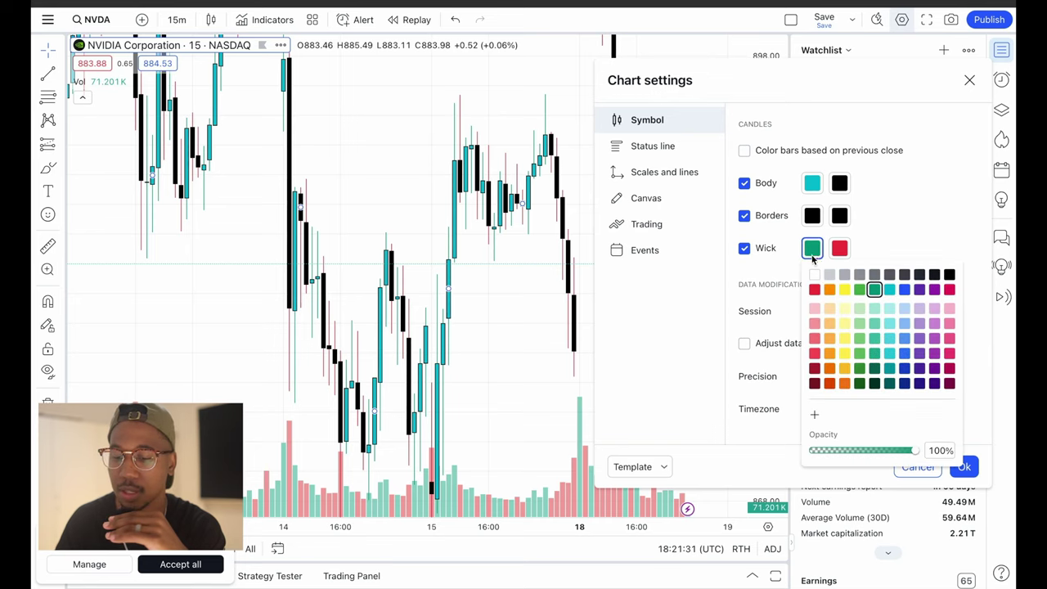
left_click(949, 275)
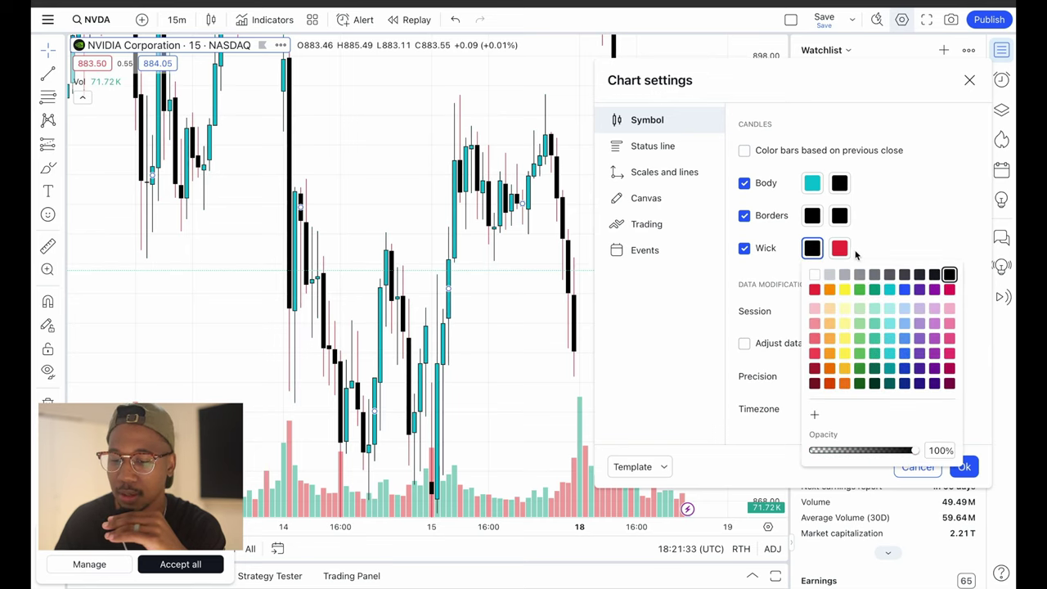
left_click(840, 248)
left_click(971, 276)
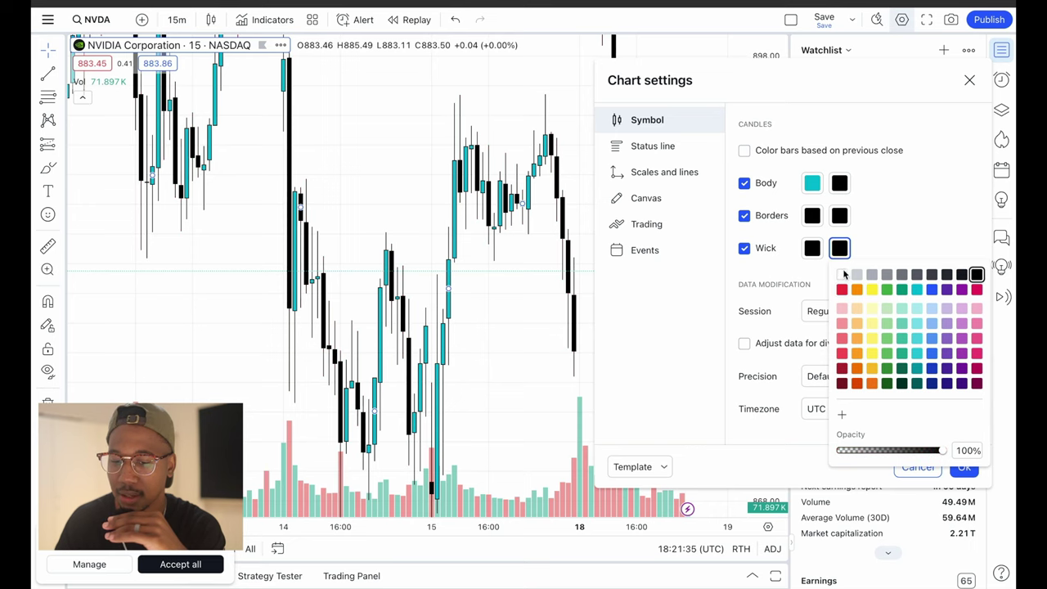
left_click(865, 250)
Undo all the candle body, border and wick colour changes along with the price scale adjustment
scroll(495, 344, "right", 3)
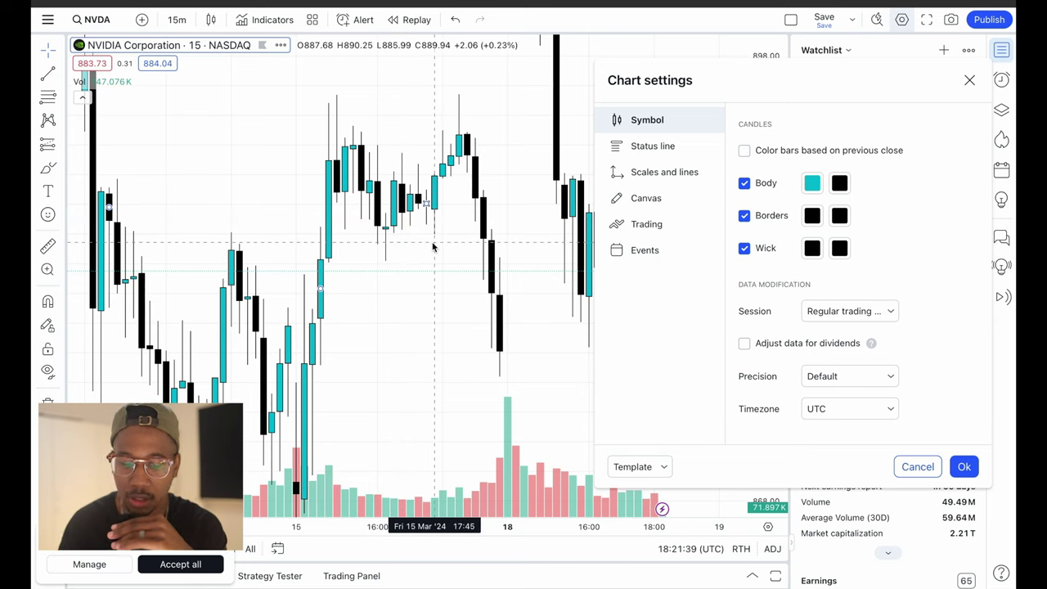
key("ctrl+z")
key("ctrl+z")
key("ctrl+z")
key("ctrl+z")
key("ctrl+z")
key("ctrl+z")
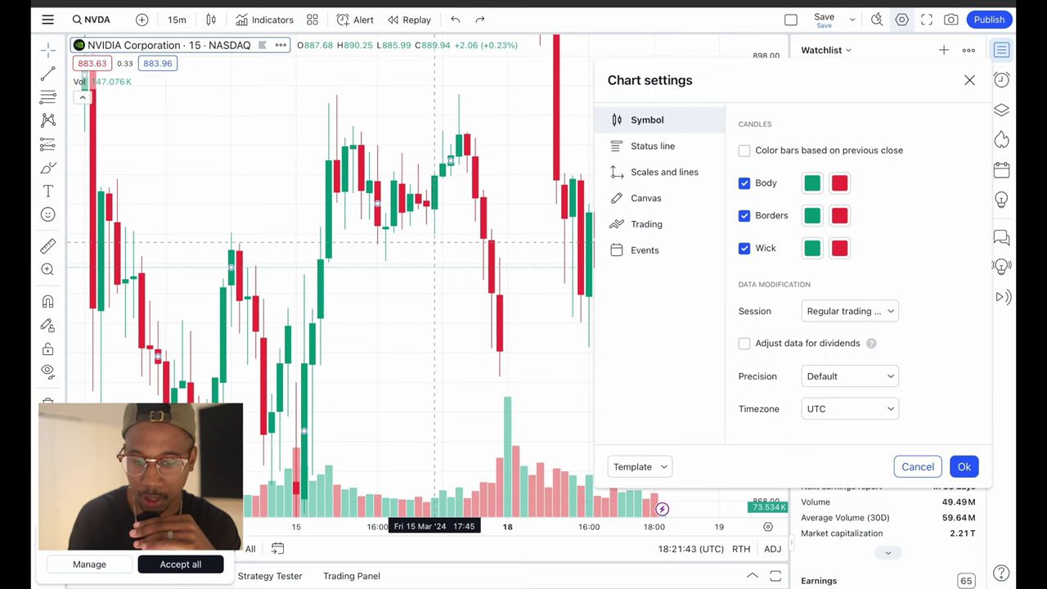
key("ctrl+z")
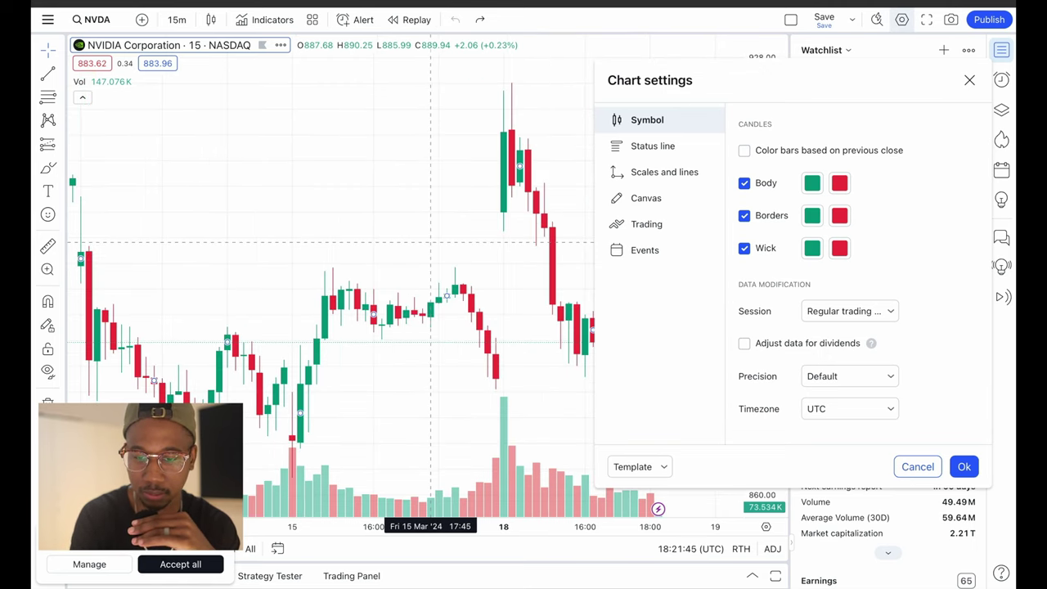
Recolour the candle bodies with turquoise for rising and black for falling candles
left_click(812, 183)
left_click(889, 225)
left_click(948, 210)
Recolour the candle borders black for both rising and falling candles
left_click(812, 215)
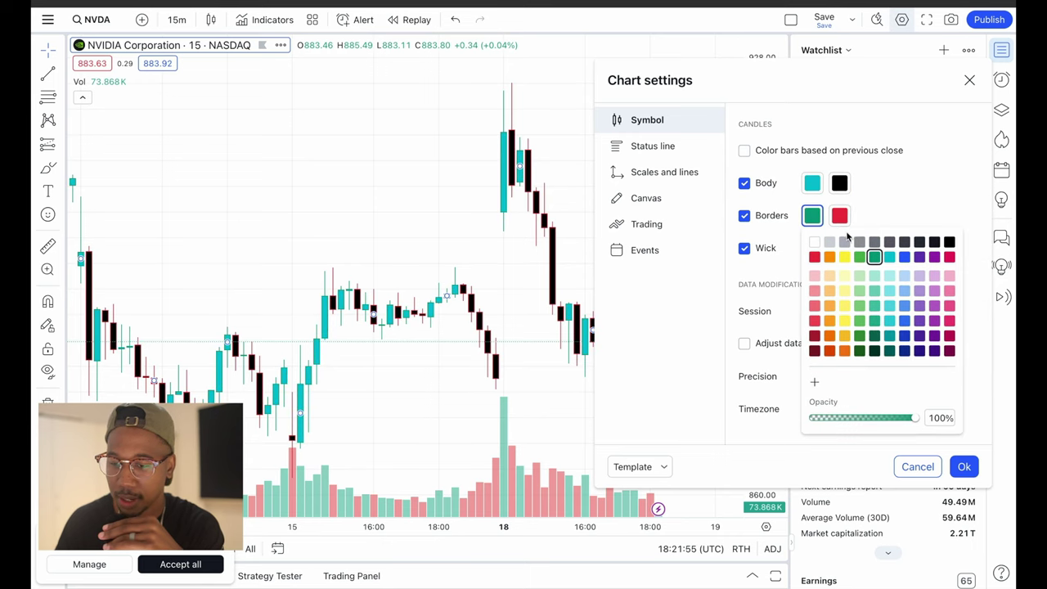
left_click(949, 242)
left_click(802, 250)
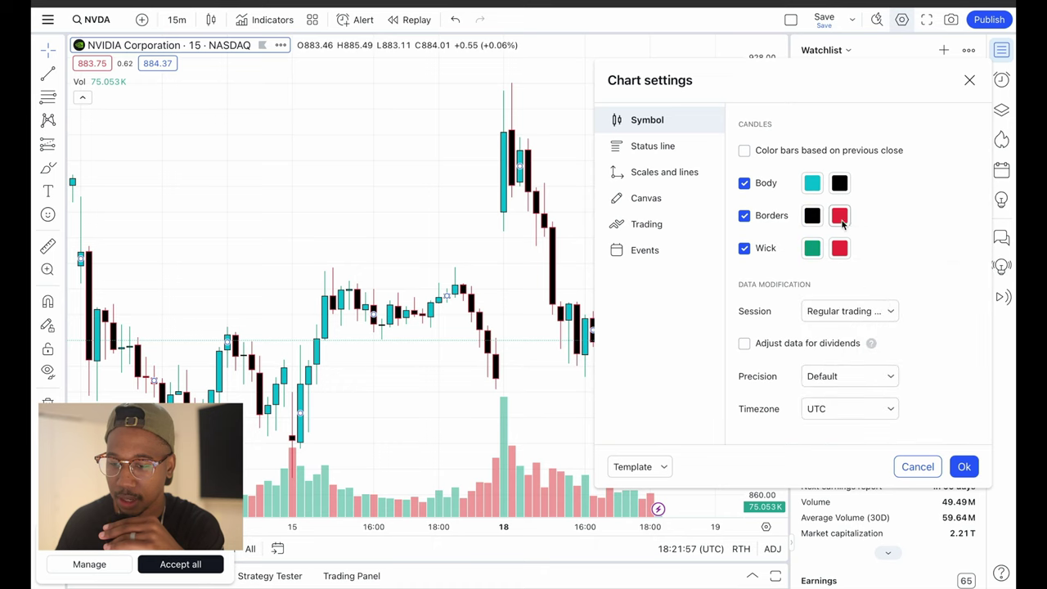
left_click(840, 216)
left_click(977, 242)
Recolour the candle wicks black for both rising and falling candles
left_click(812, 248)
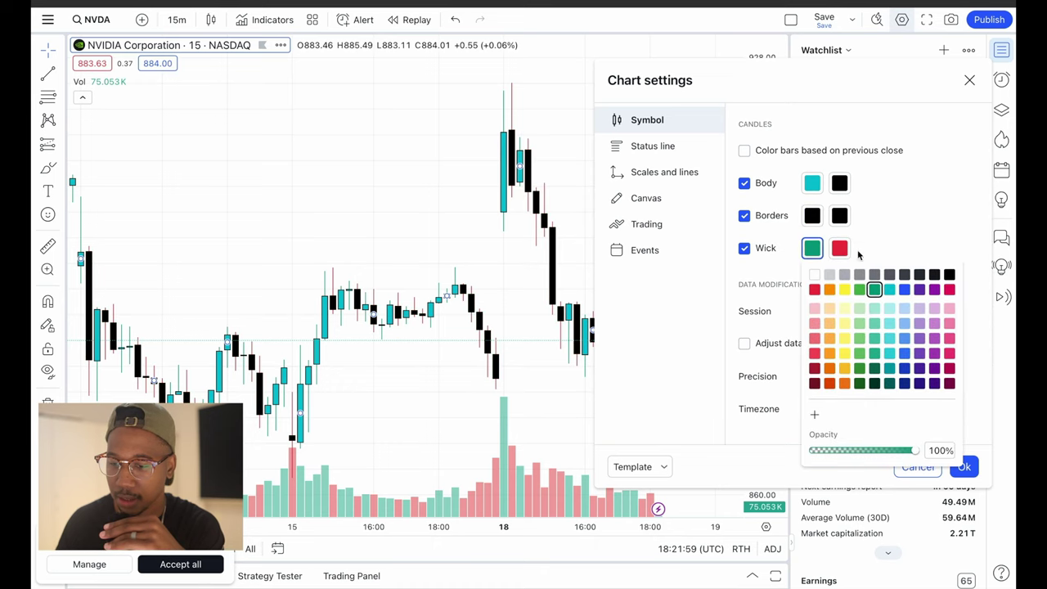
left_click(951, 275)
left_click(840, 248)
left_click(975, 275)
left_click(752, 291)
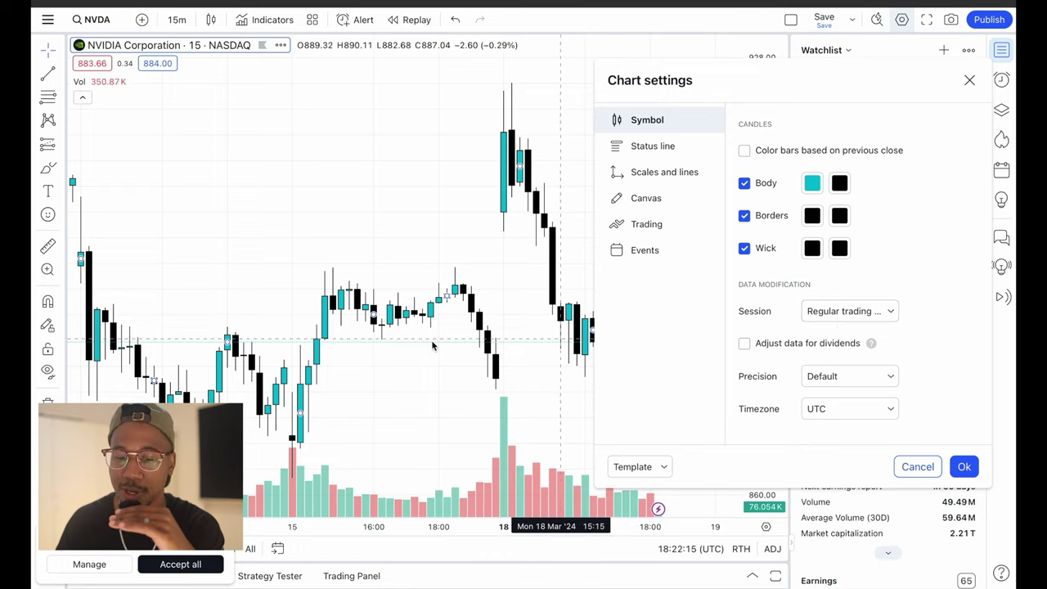
Switch the session to extended trading hours and make both the pre-market and post-market background colours fully transparent
left_click(813, 316)
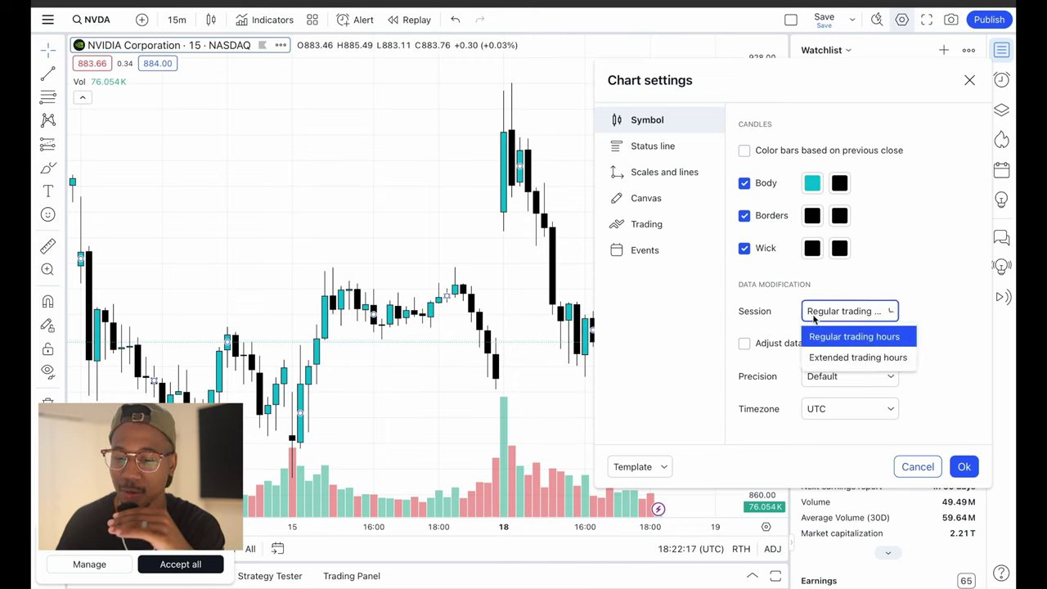
left_click(860, 360)
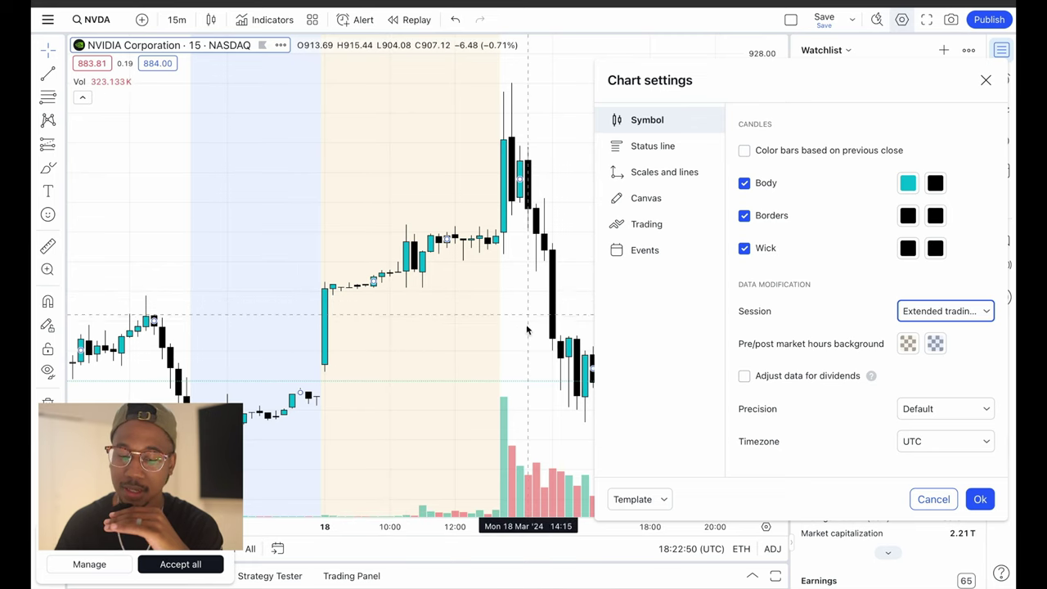
left_click(909, 344)
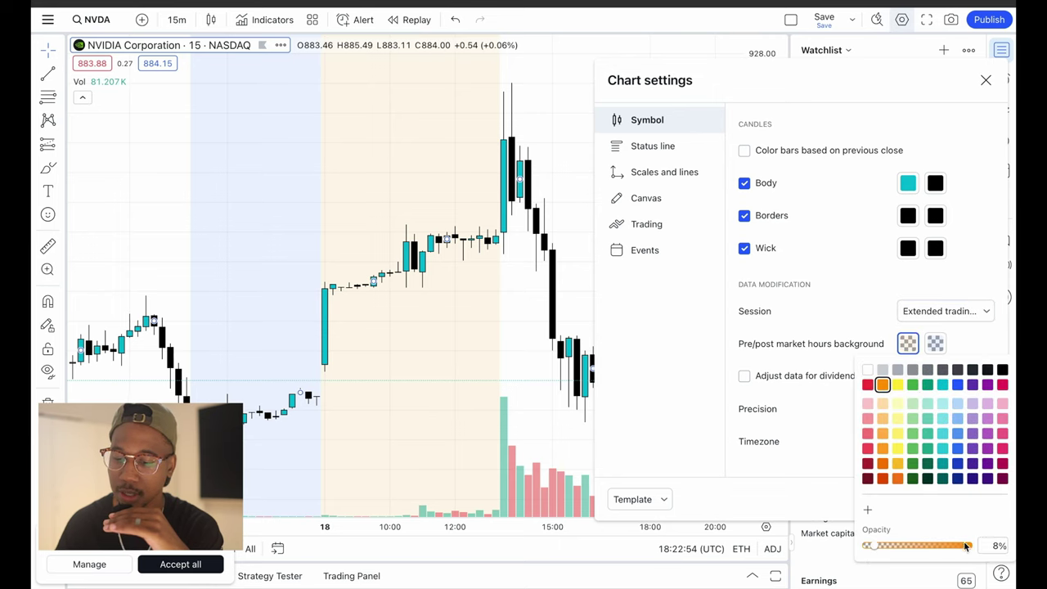
left_click_drag(876, 549, 801, 552)
left_click(934, 344)
left_click(935, 343)
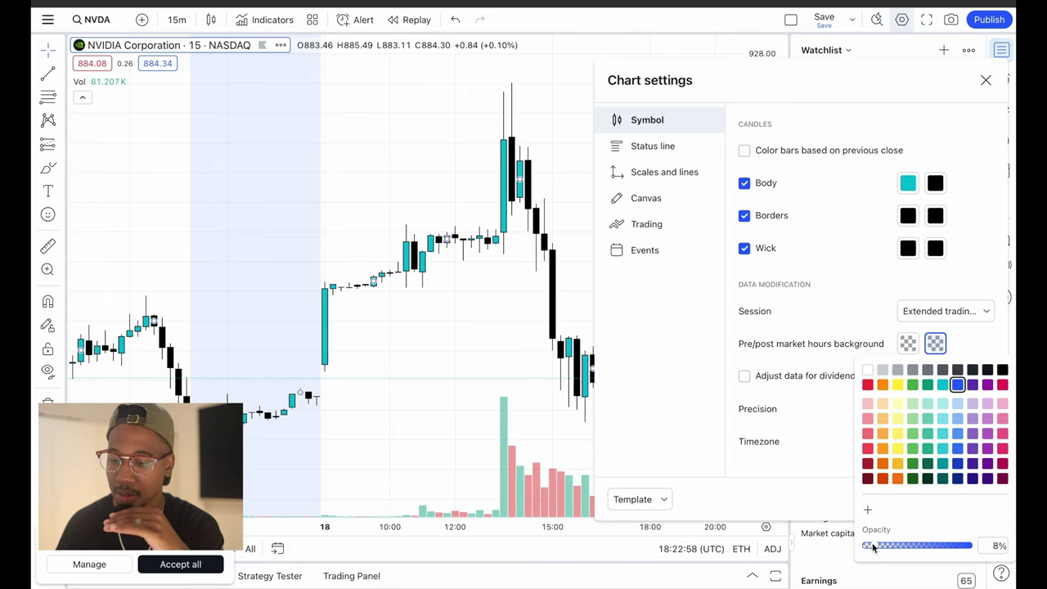
left_click_drag(873, 548, 864, 546)
left_click(360, 409)
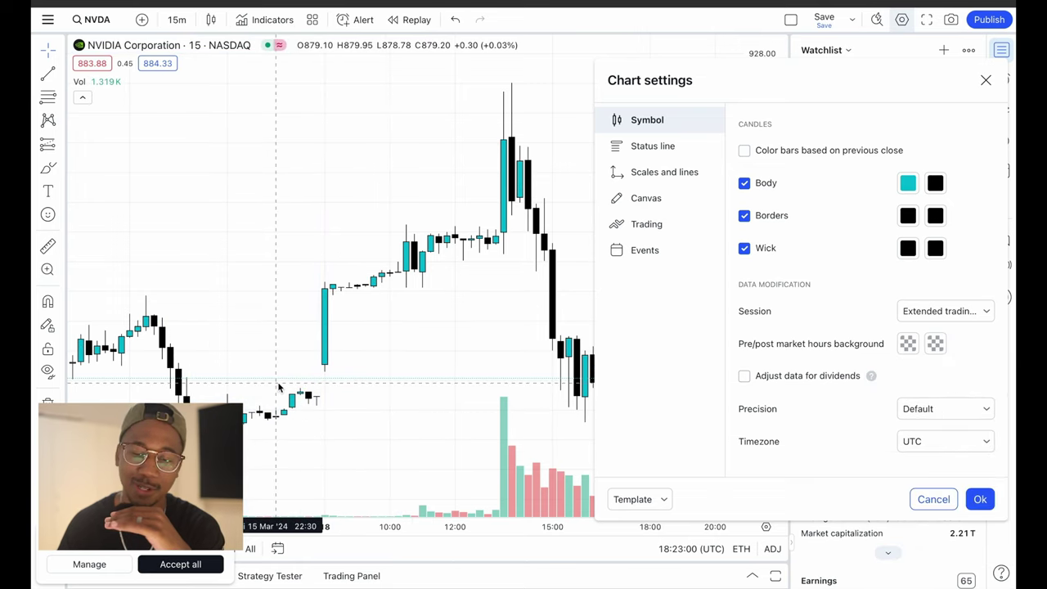
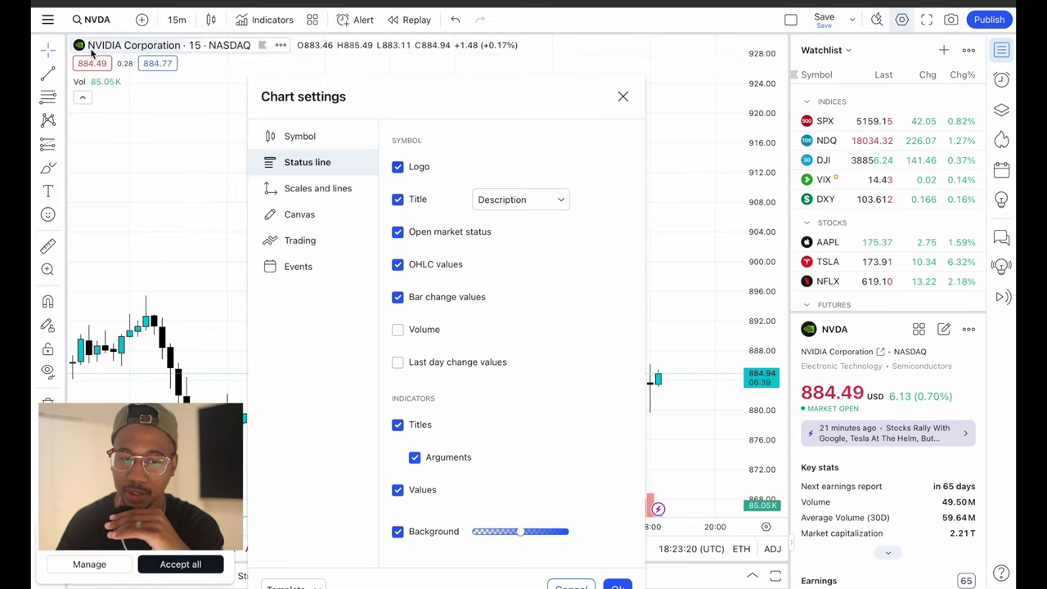
Toggle the symbol logo and title off and back on in the status line settings
left_click(397, 168)
left_click(398, 168)
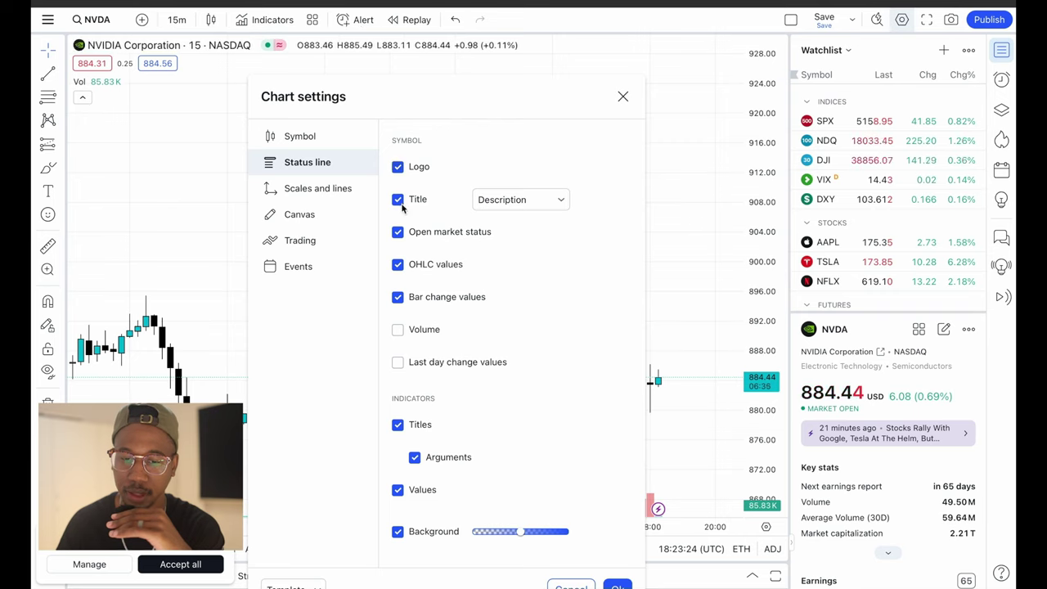
left_click(399, 201)
left_click(398, 200)
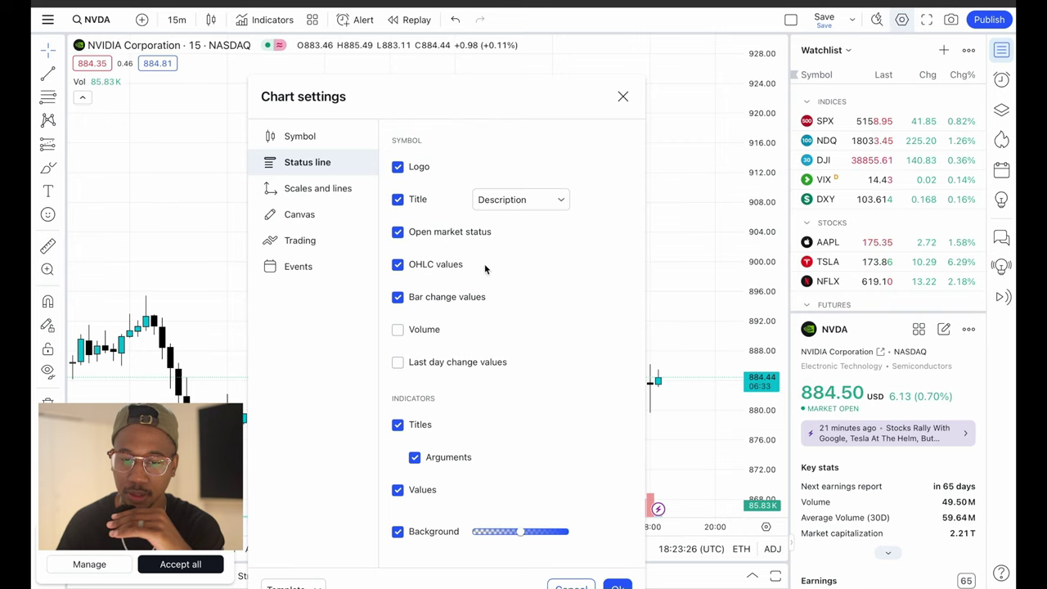
left_click(397, 201)
left_click(397, 201)
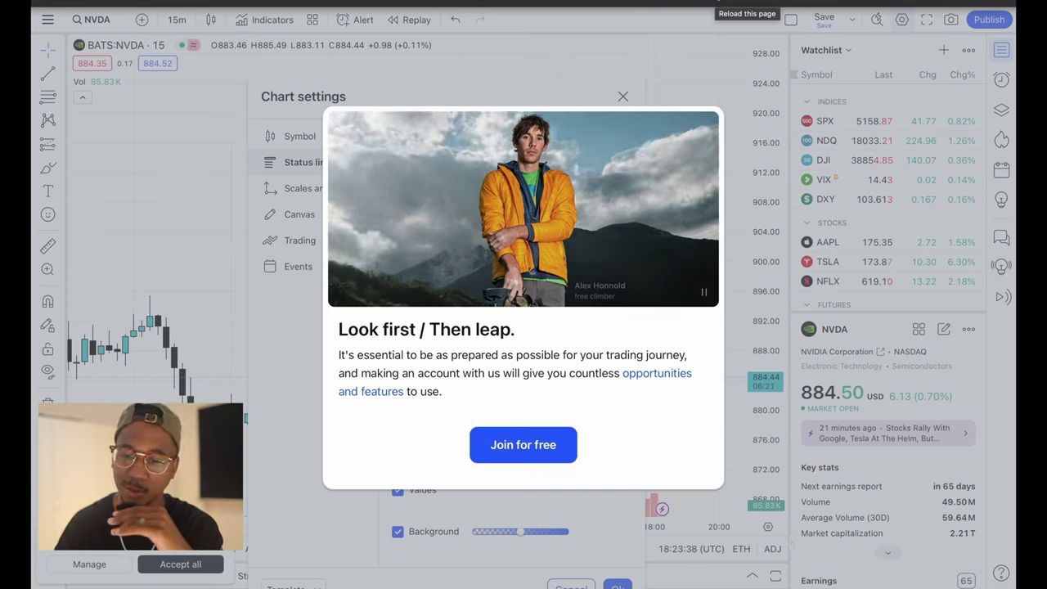
Reload the page to clear the sign-up popup, and reposition the reopened status line settings clear of the chart's symbol line
key("super+r")
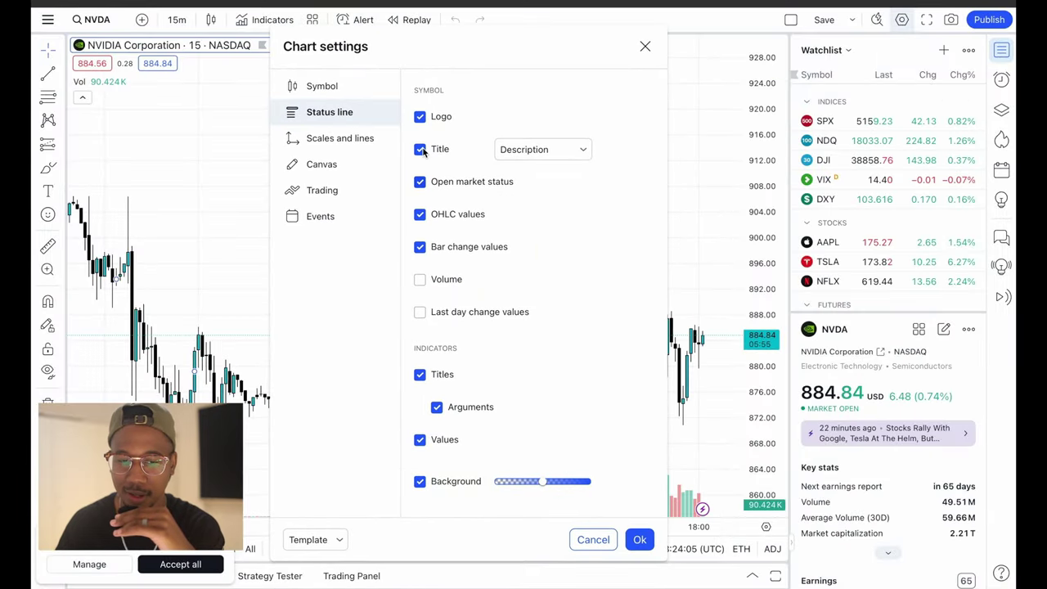
left_click_drag(453, 33, 689, 29)
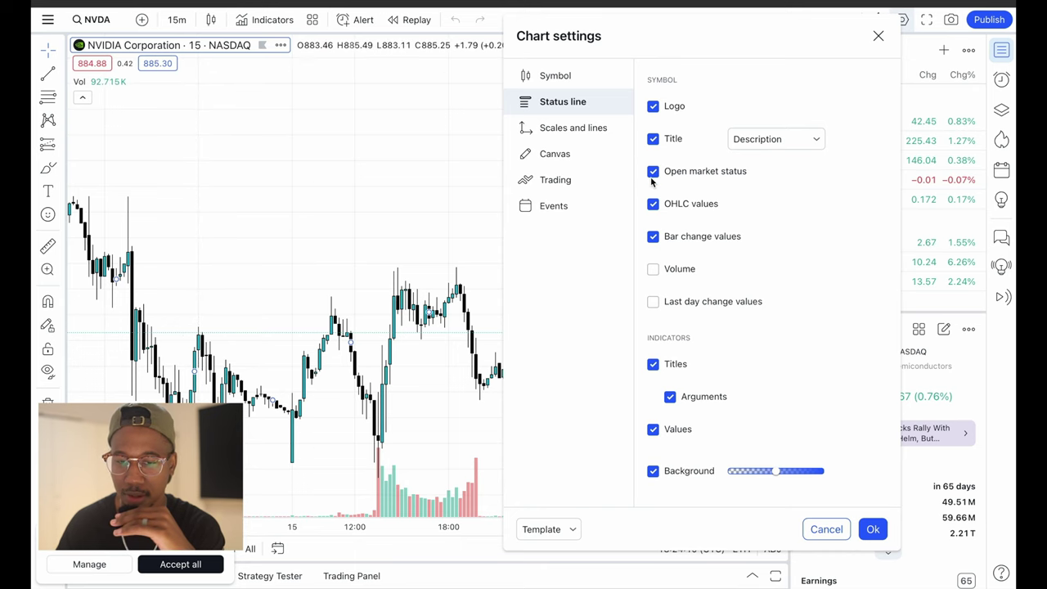
left_click_drag(704, 43, 414, 156)
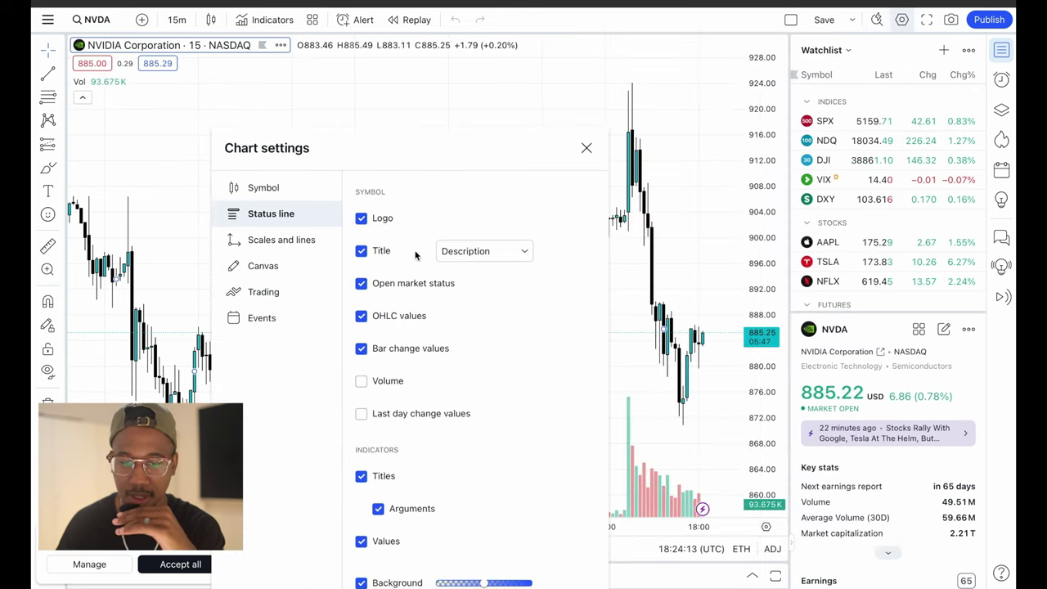
Toggle the open market status off and back on to see its effect on the symbol line
left_click(361, 283)
left_click(361, 283)
left_click(361, 283)
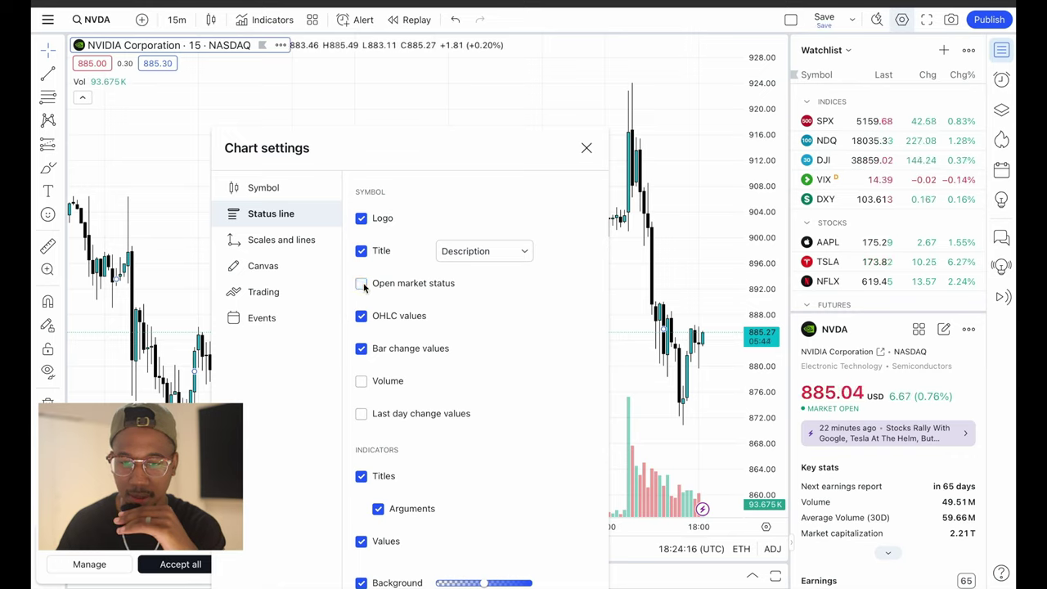
left_click(361, 283)
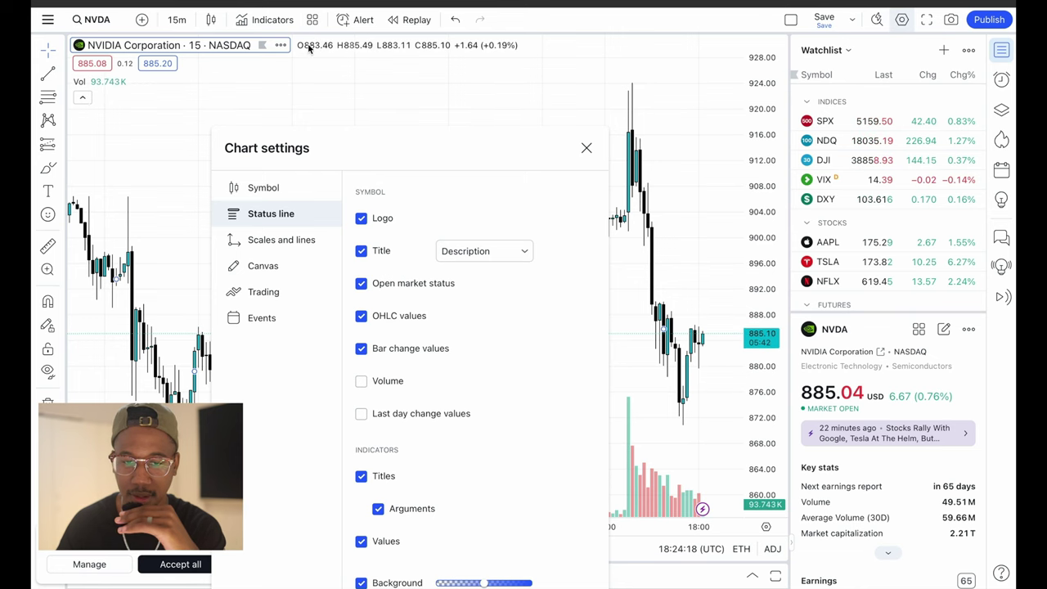
Hide the open market status, OHLC values and bar change values from the chart's status line
left_click_drag(423, 154, 617, 110)
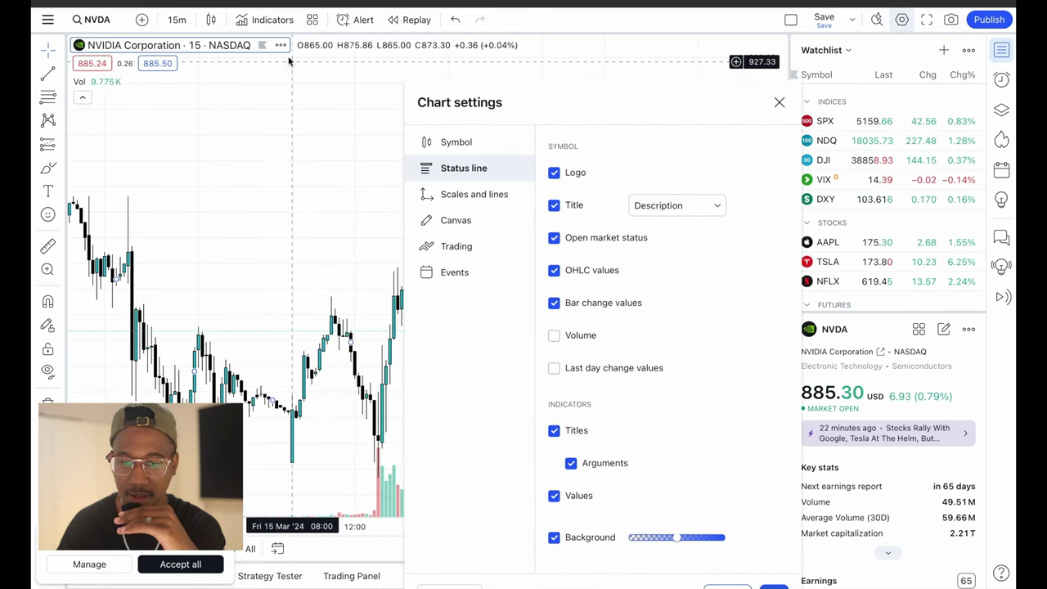
left_click(555, 239)
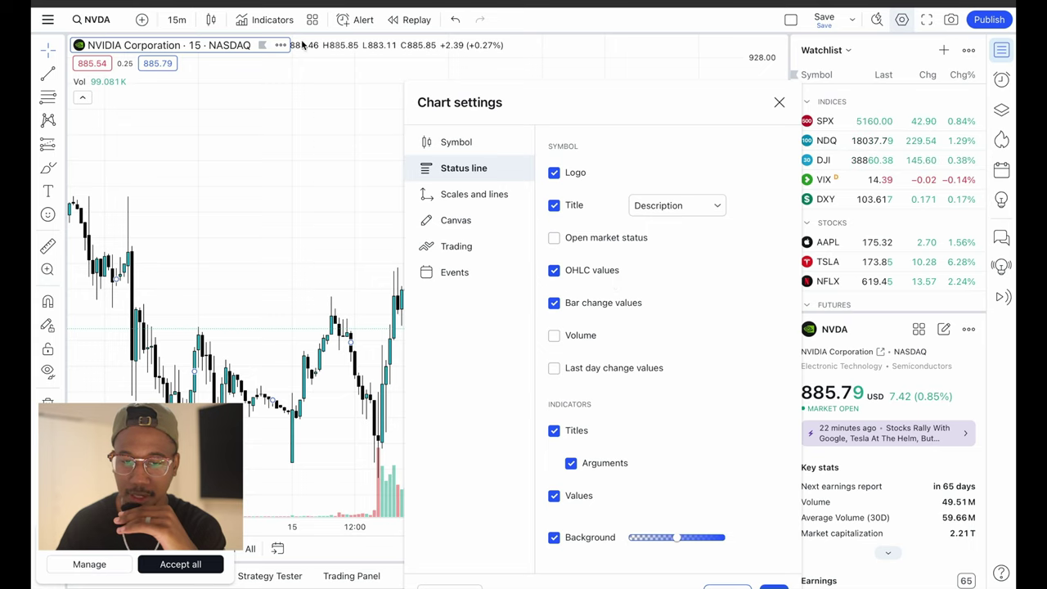
left_click(555, 270)
left_click_drag(624, 112, 571, 103)
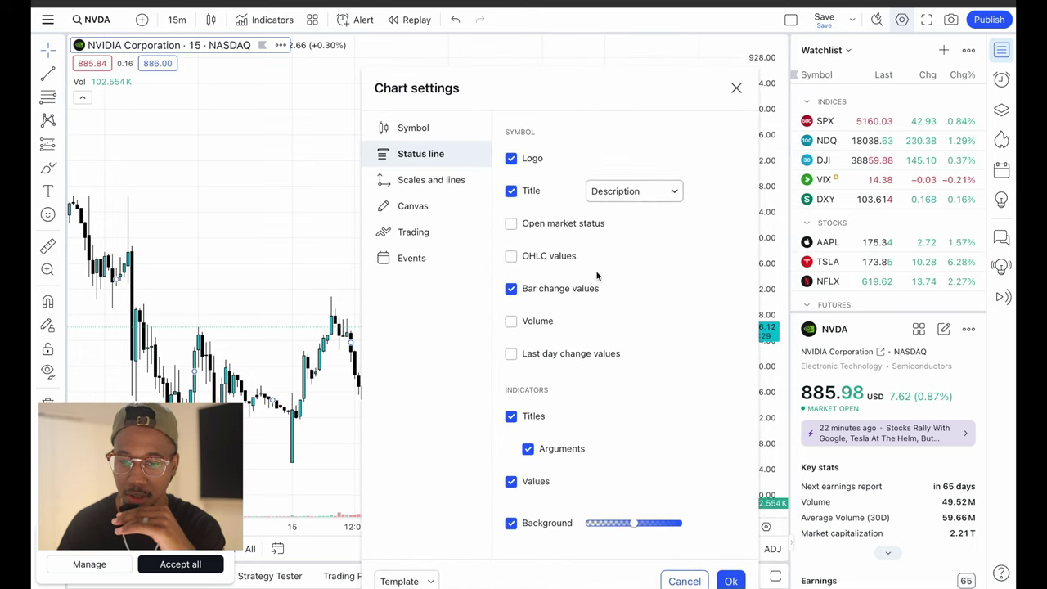
left_click(511, 288)
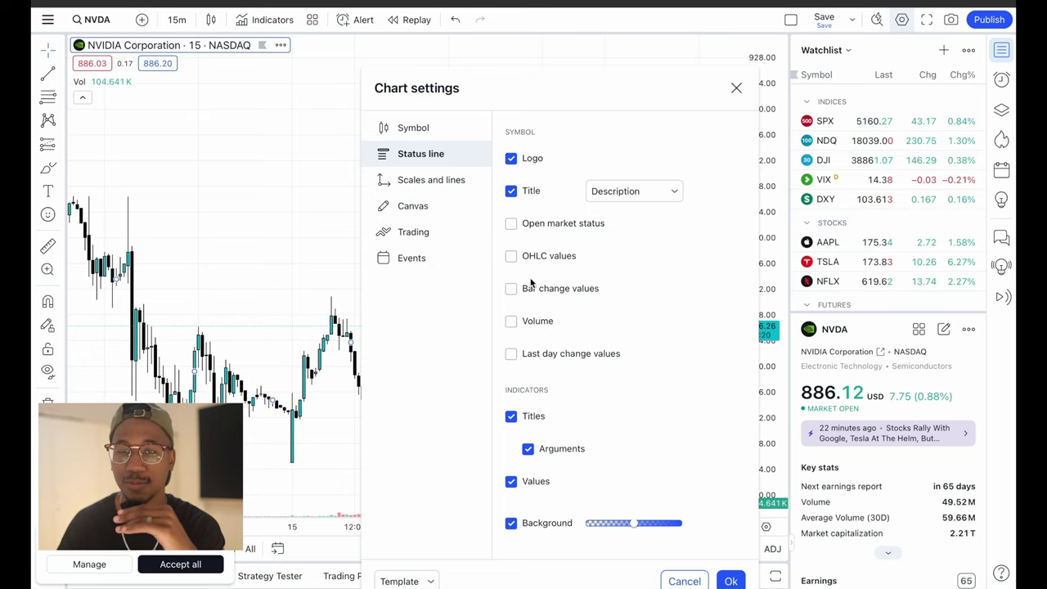
left_click_drag(432, 179, 295, 157)
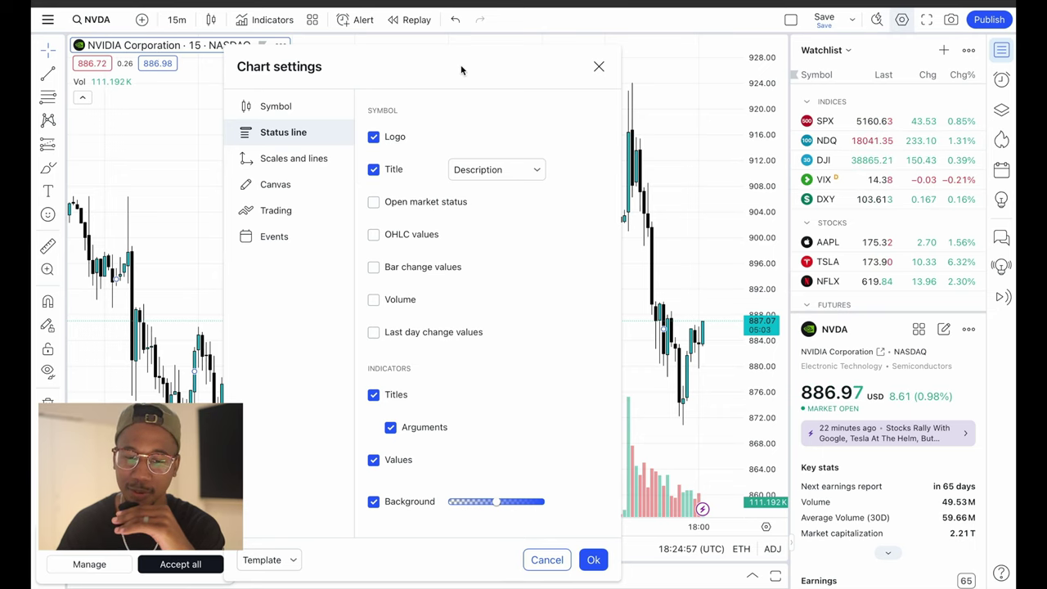
left_click_drag(461, 69, 459, 24)
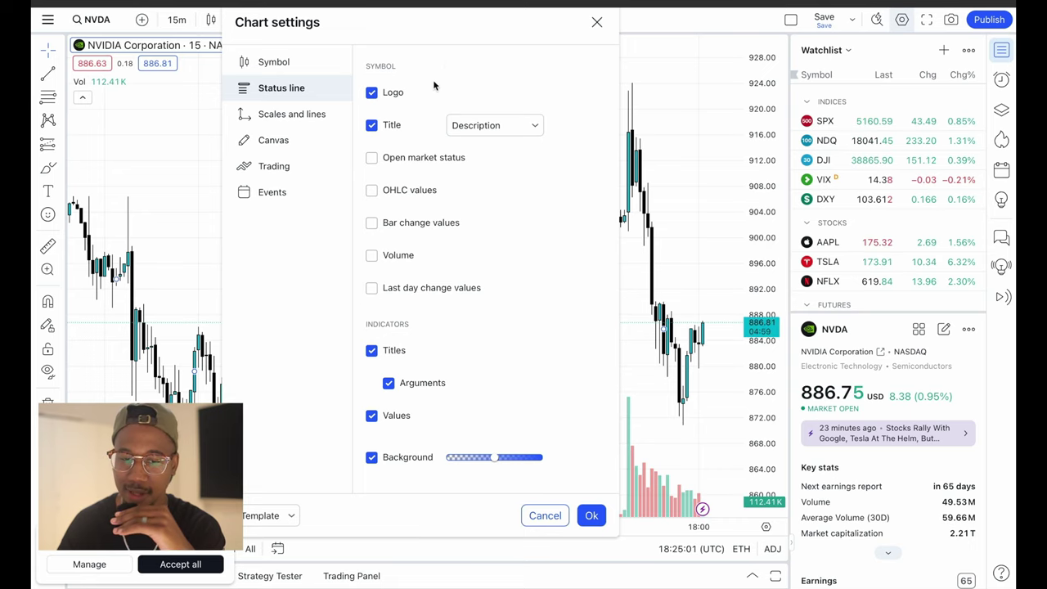
left_click_drag(451, 43, 522, 51)
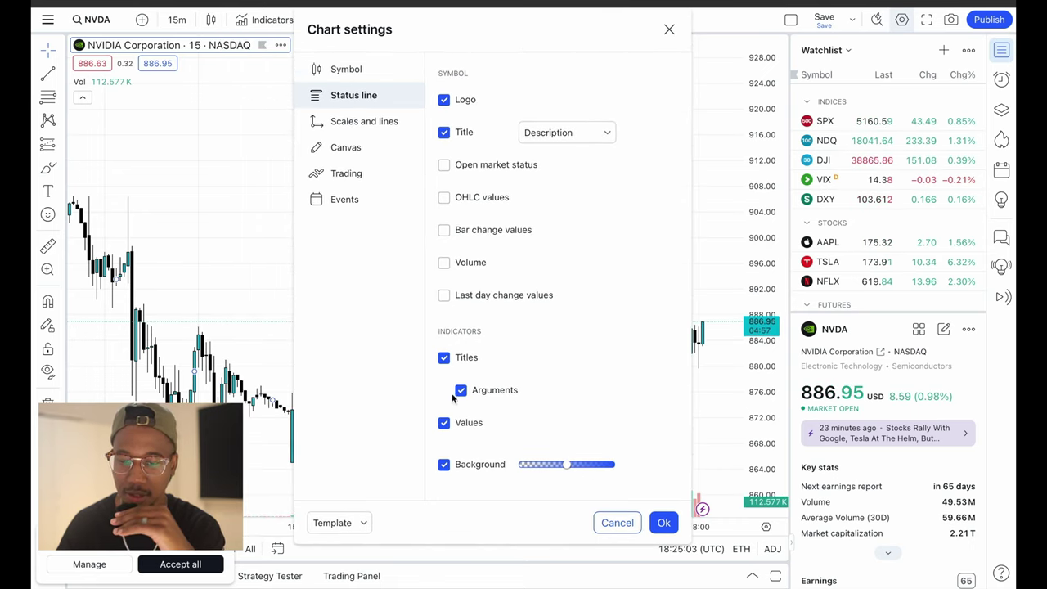
Search the indicators for "ema", try to add Moving Average Exponential, and leave the indicator library
left_click_drag(446, 41, 622, 57)
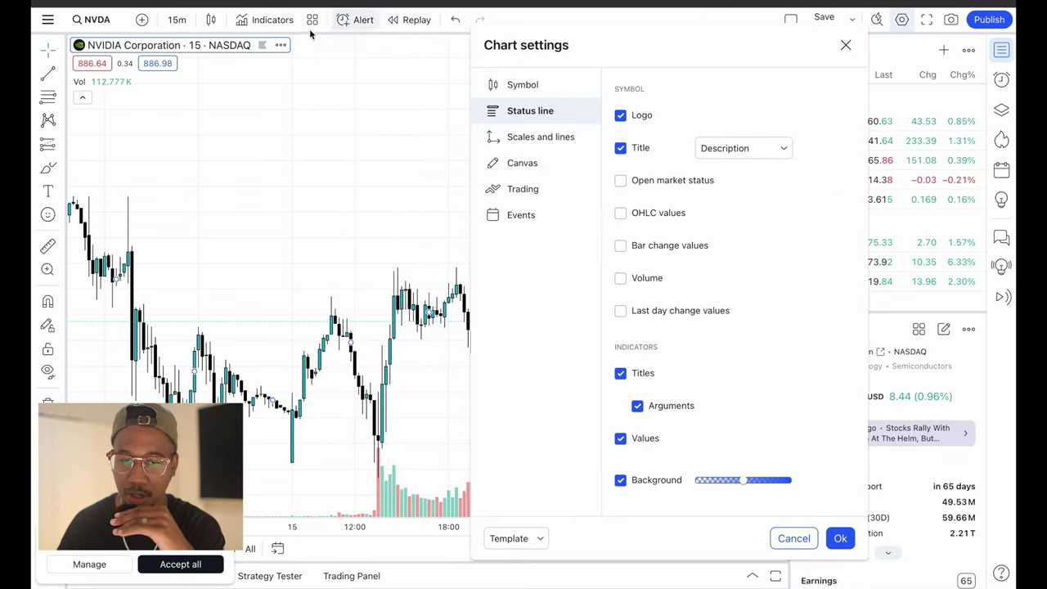
left_click(250, 25)
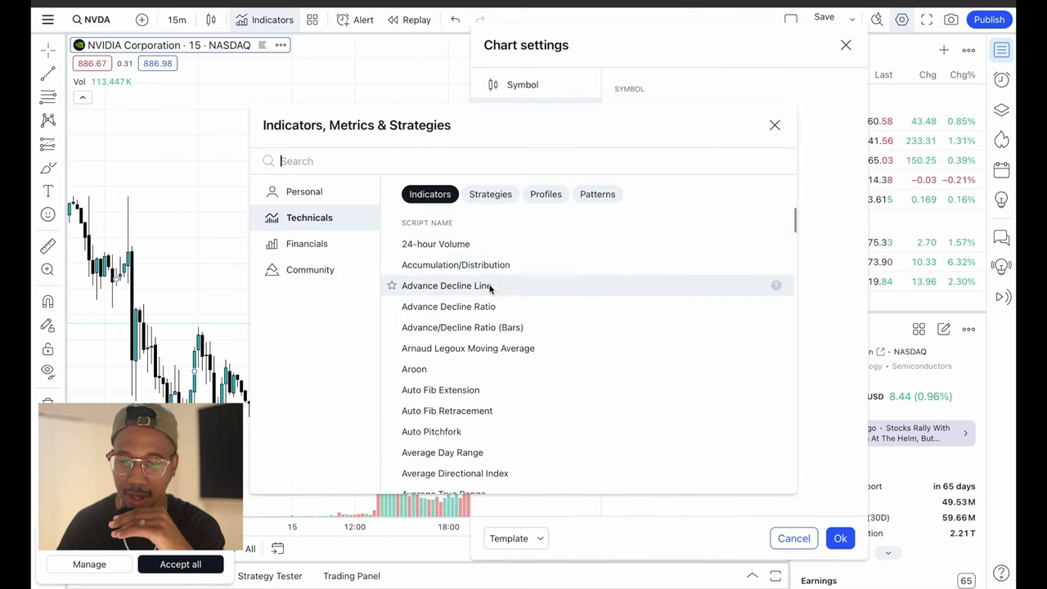
type("ema")
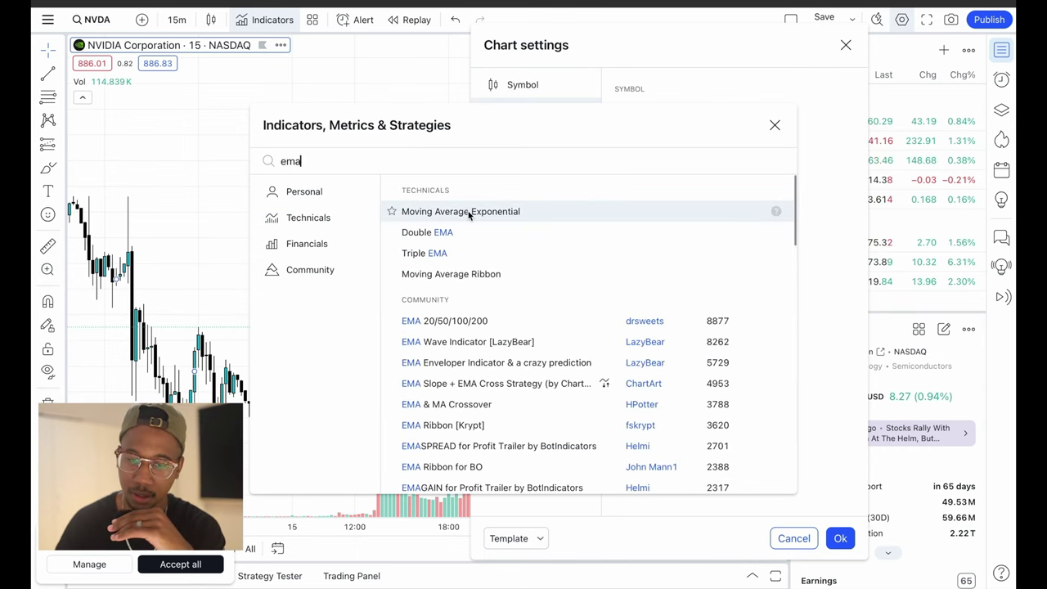
left_click(467, 211)
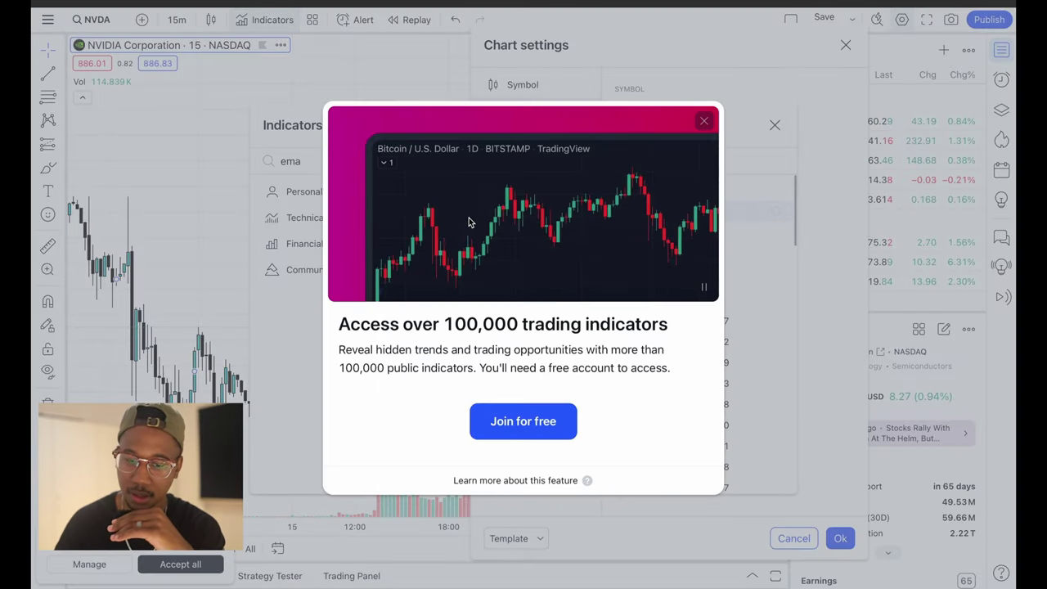
left_click(703, 121)
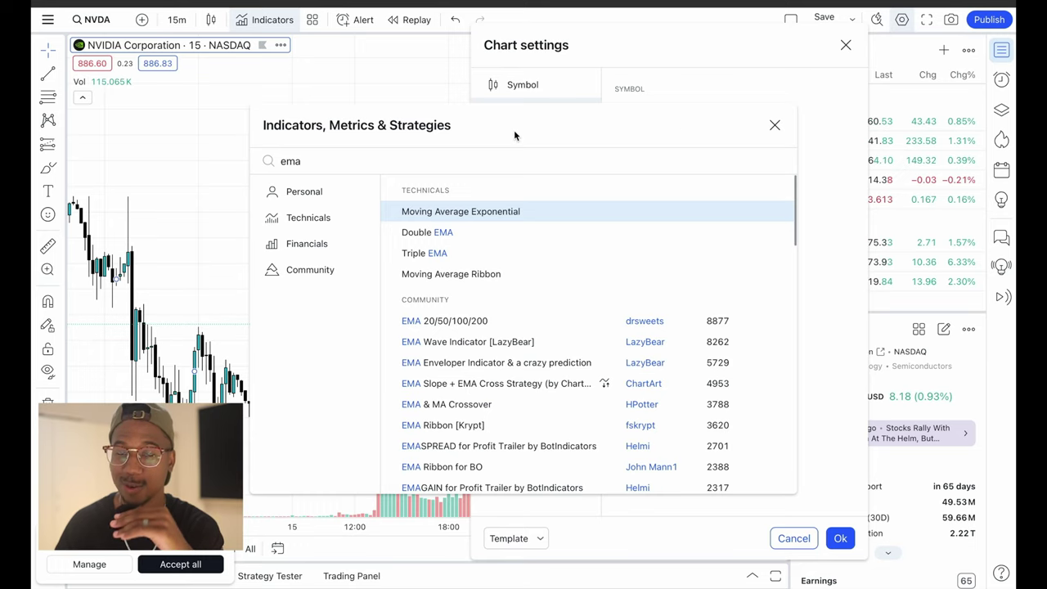
left_click(773, 126)
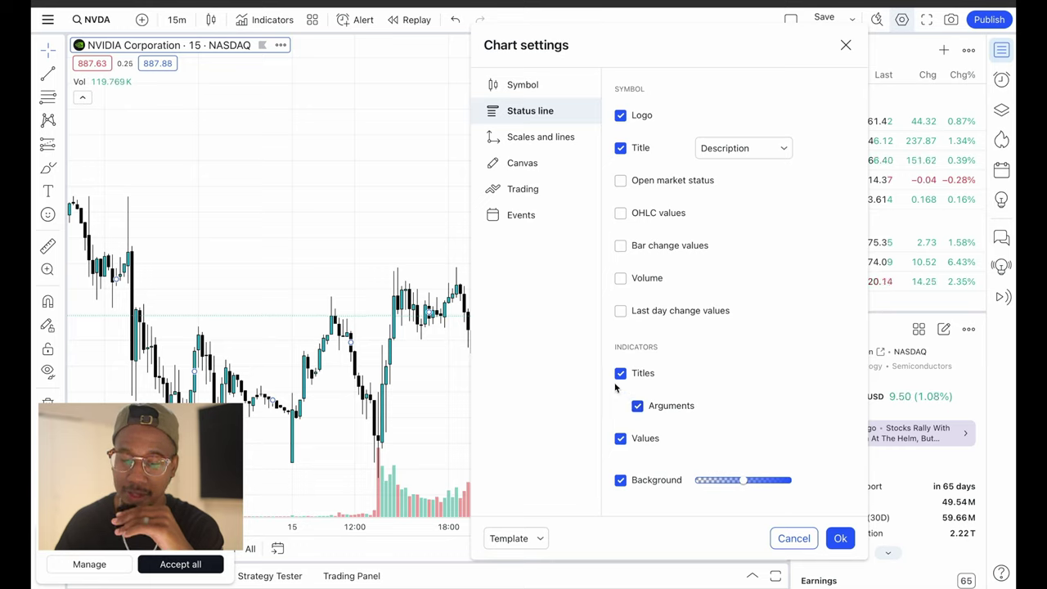
Remove the Volume indicator from the chart
left_click(80, 99)
left_click(83, 84)
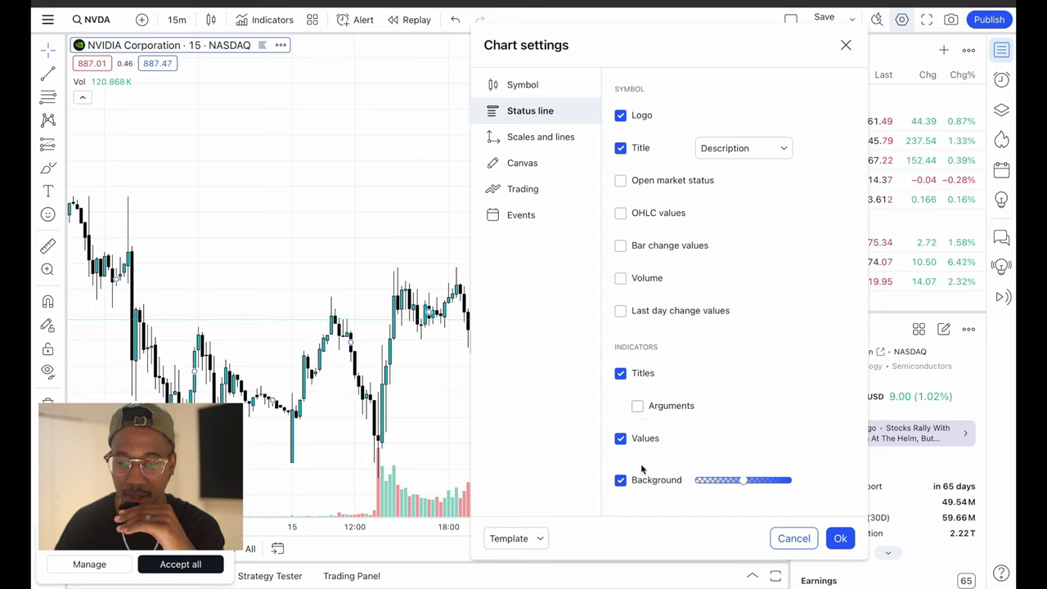
left_click(131, 82)
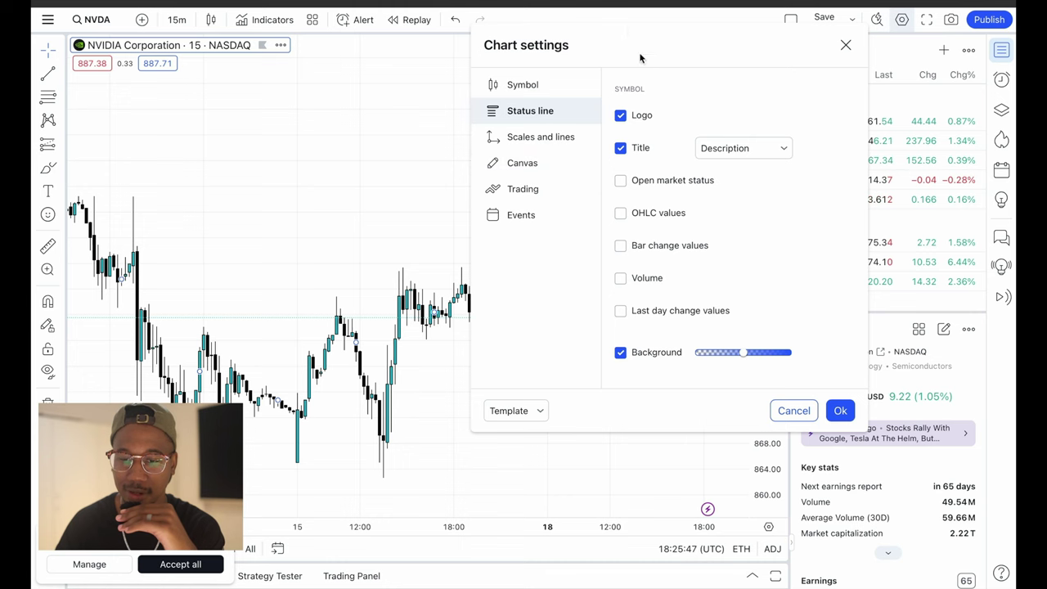
Review the price scale, price label and time scale options in the Scales and lines settings
left_click_drag(628, 51, 307, 79)
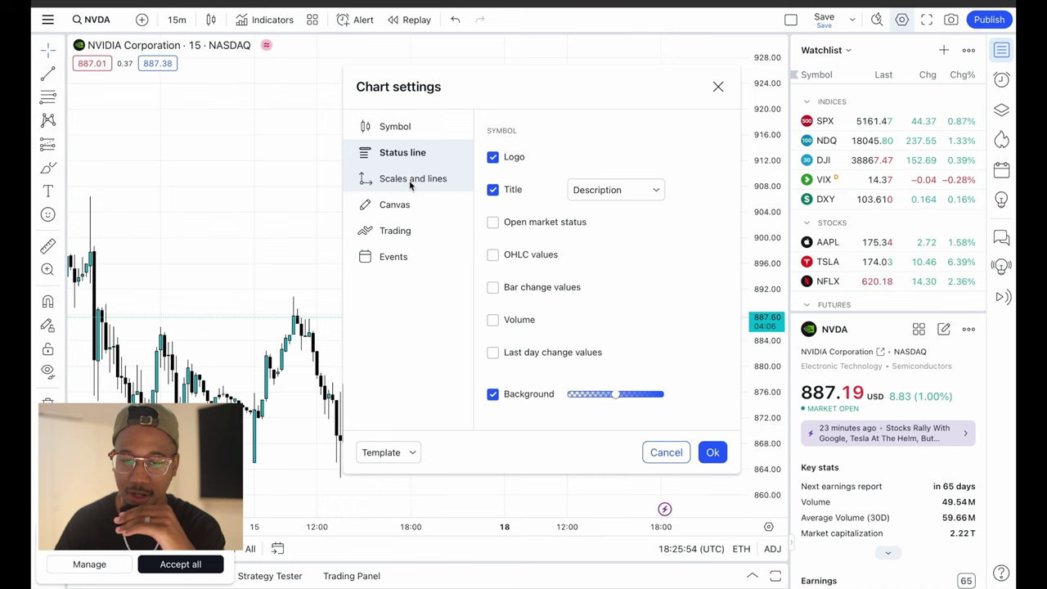
left_click(409, 180)
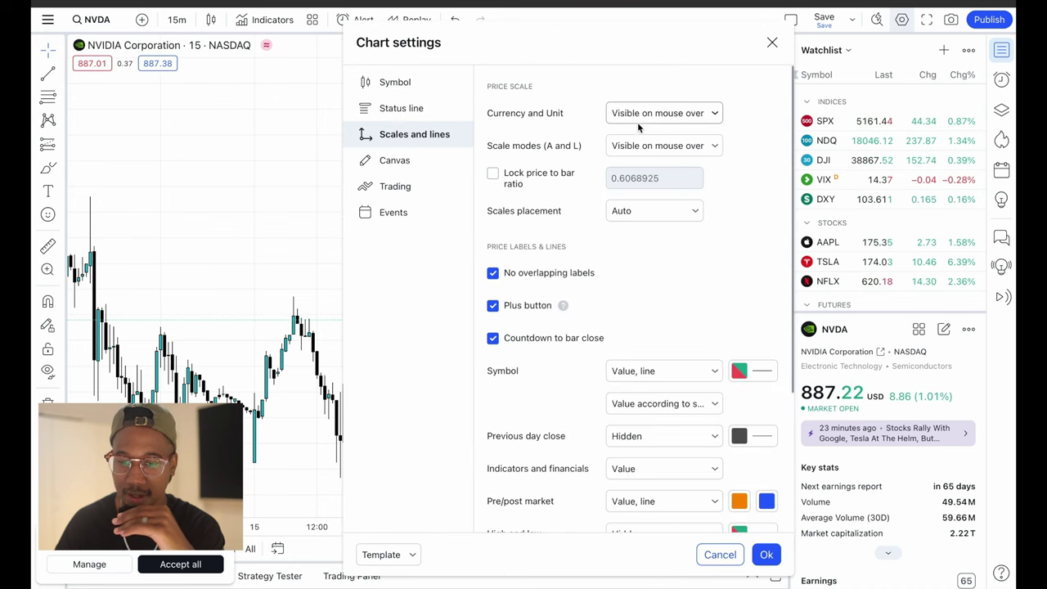
scroll(573, 197, "down", 3)
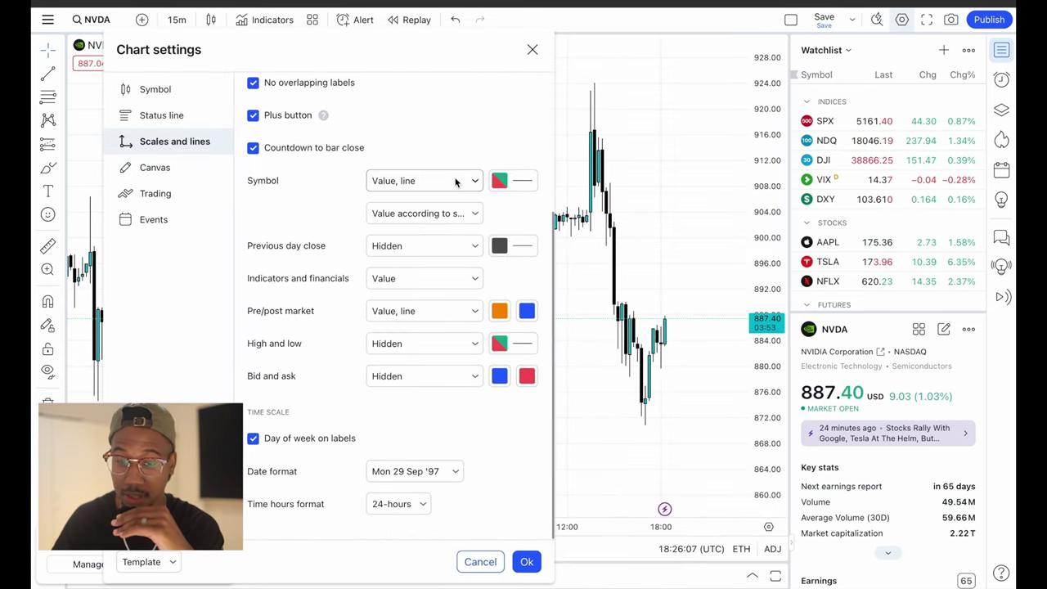
left_click_drag(404, 63, 532, 21)
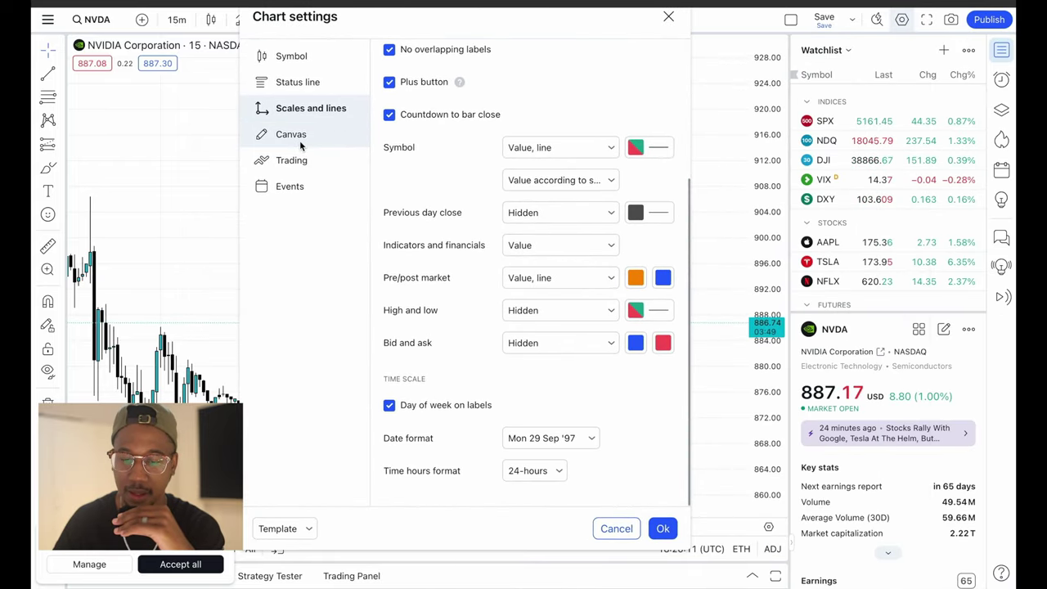
Set the grid lines to None in the chart's canvas settings, keeping the background type Solid
left_click(300, 142)
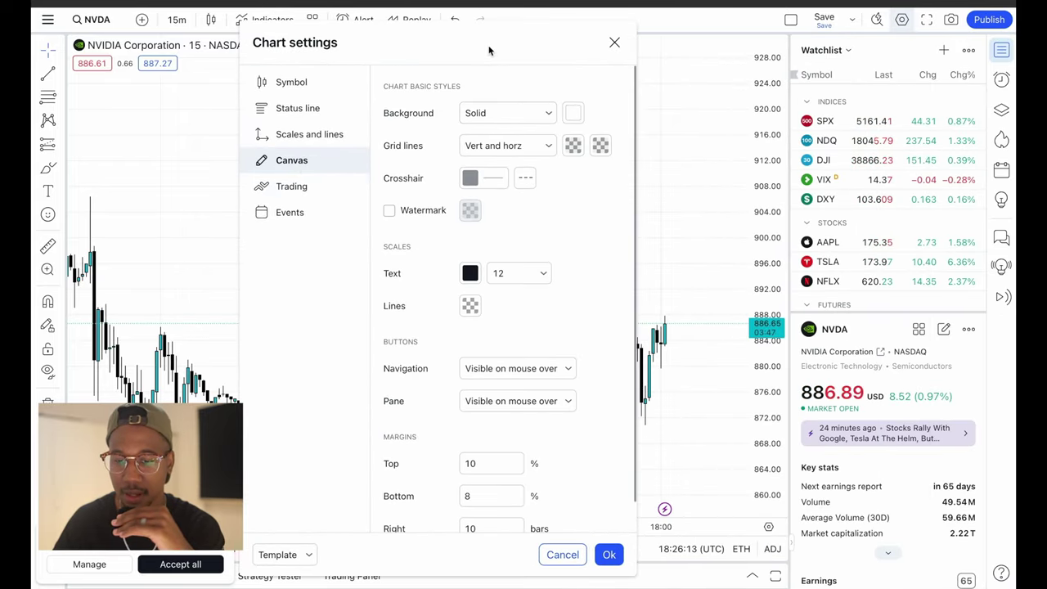
left_click_drag(489, 50, 645, 54)
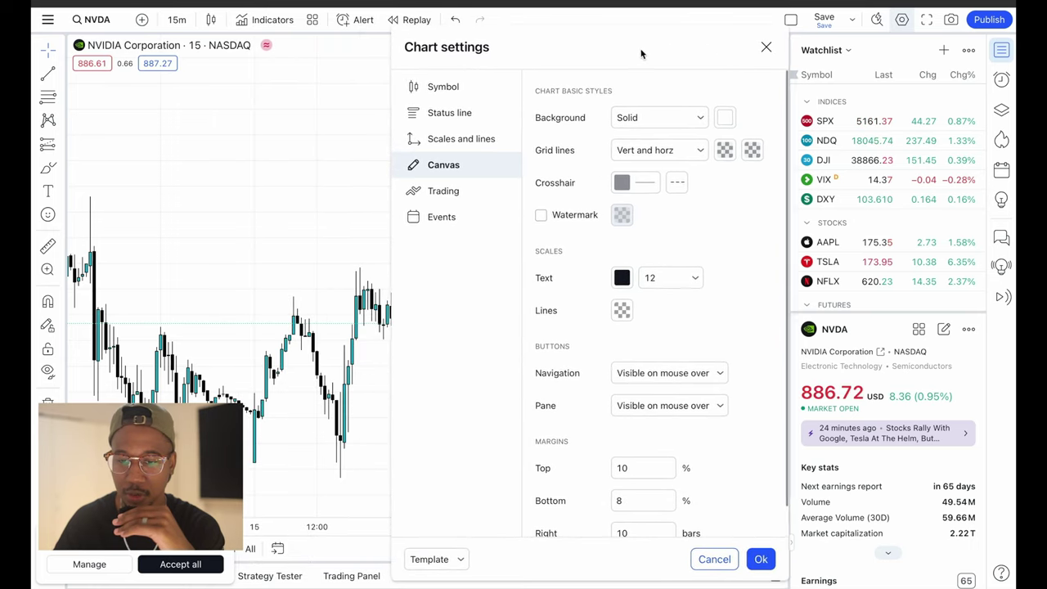
left_click(657, 117)
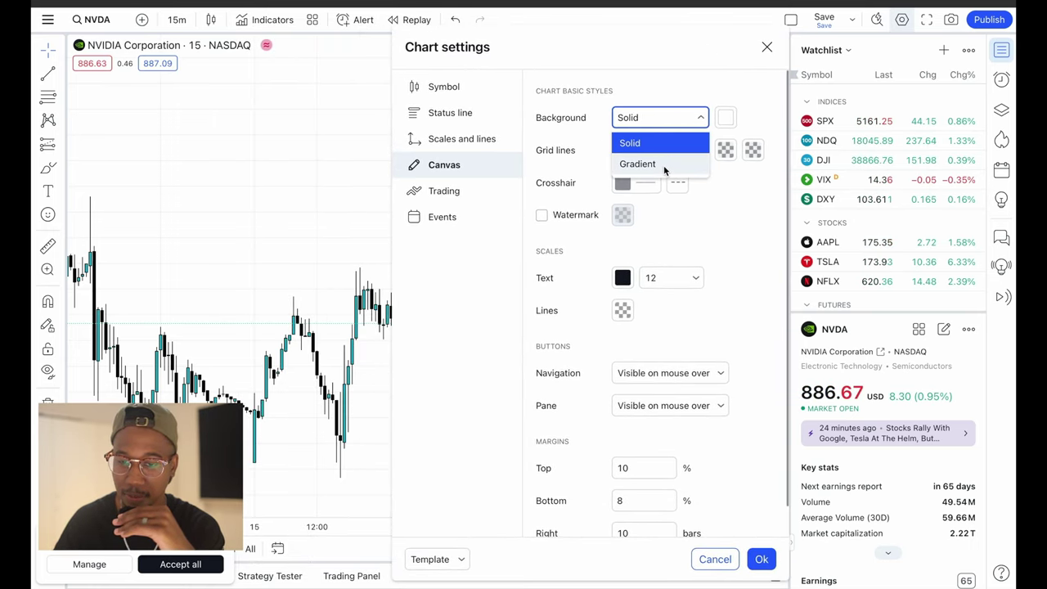
left_click(739, 77)
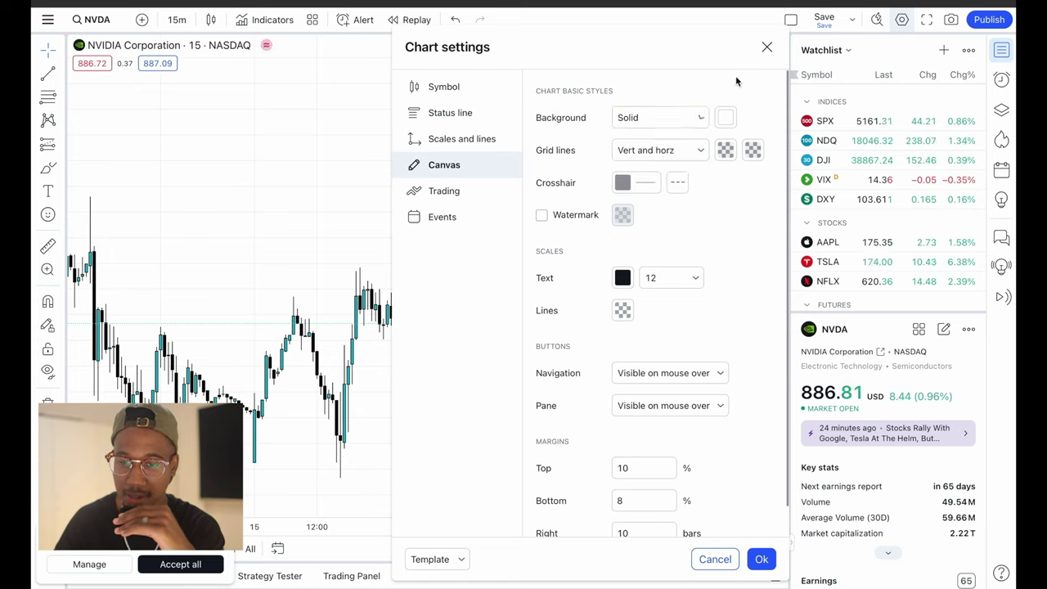
left_click(685, 152)
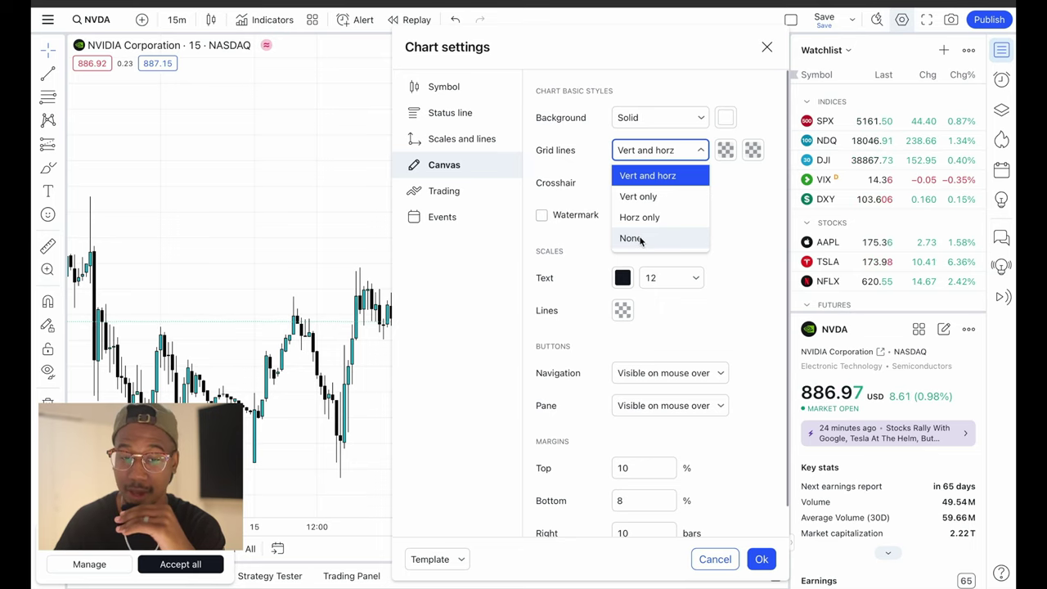
left_click(635, 238)
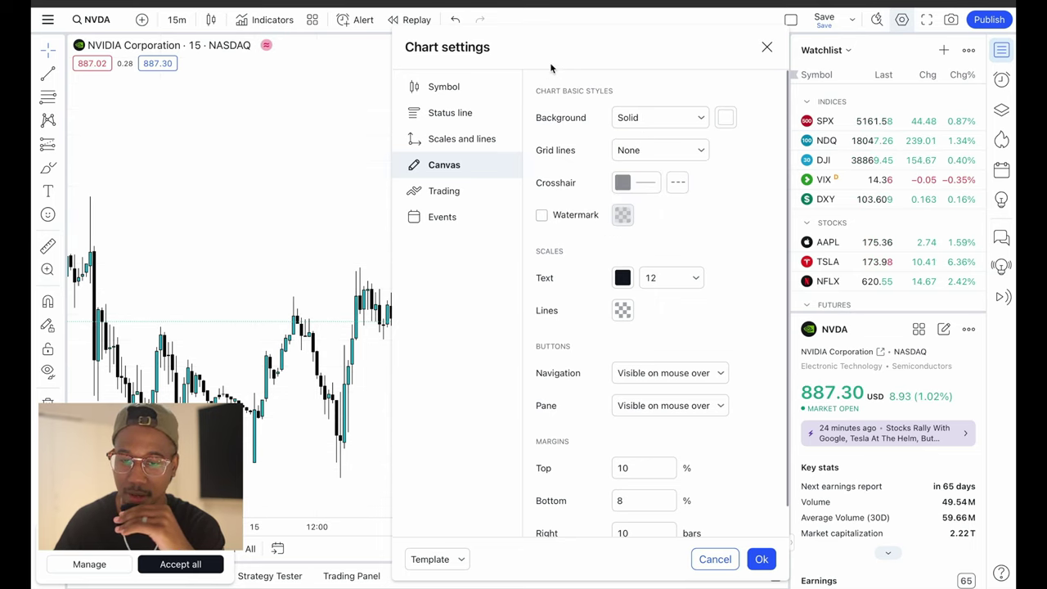
Switch the grid lines back to Vert and horz to compare the chart, and return them to None
left_click_drag(551, 68, 797, 37)
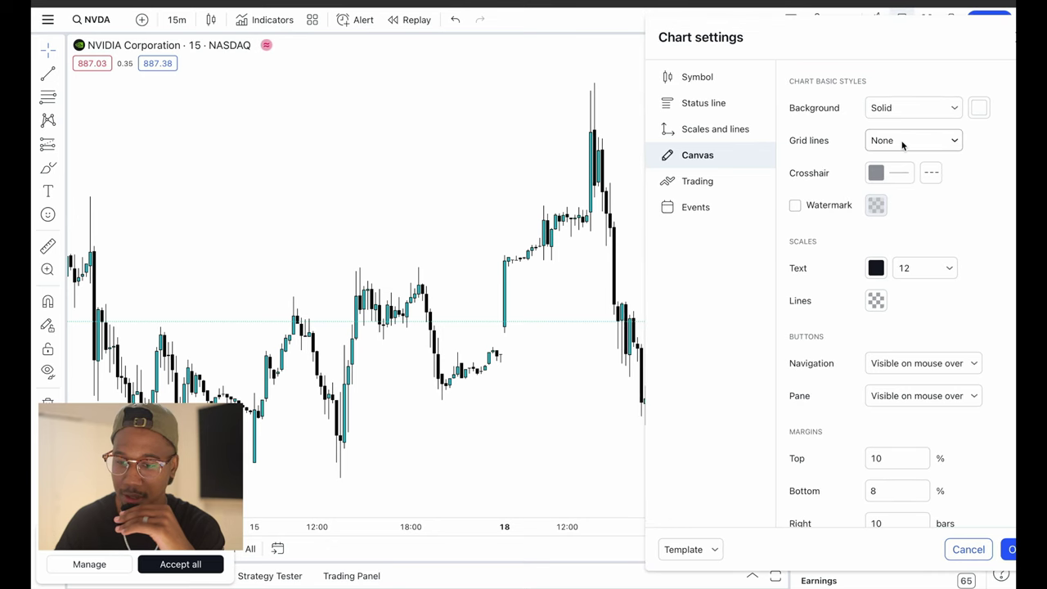
left_click(902, 145)
left_click(901, 164)
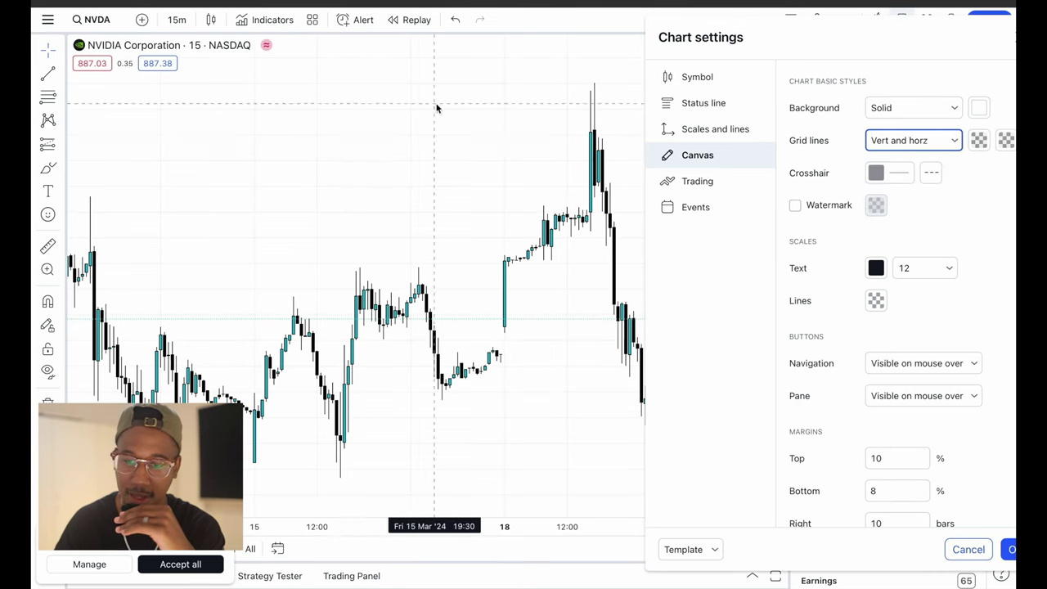
left_click(892, 146)
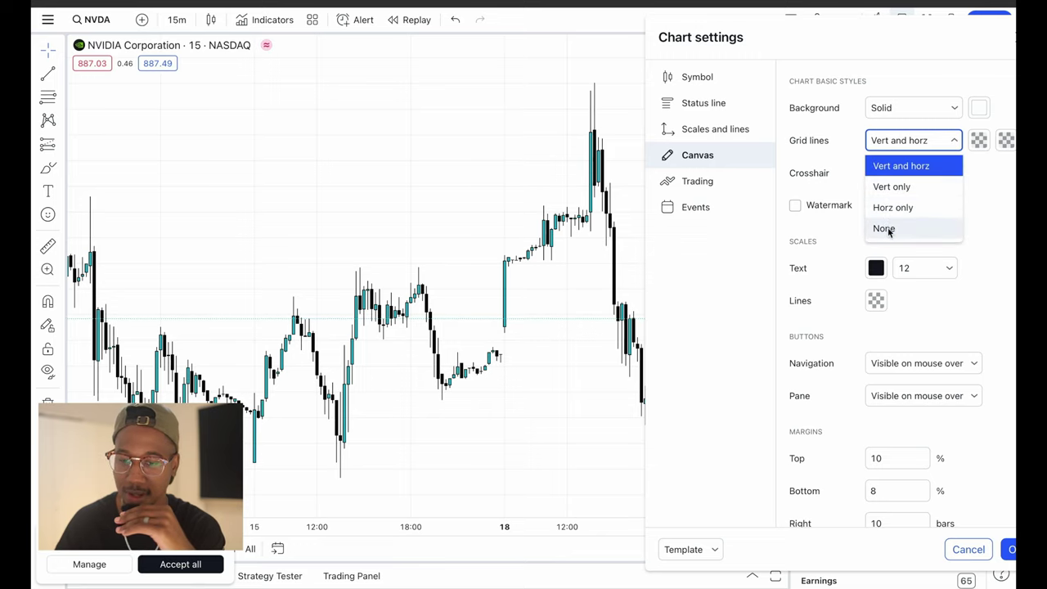
left_click(888, 227)
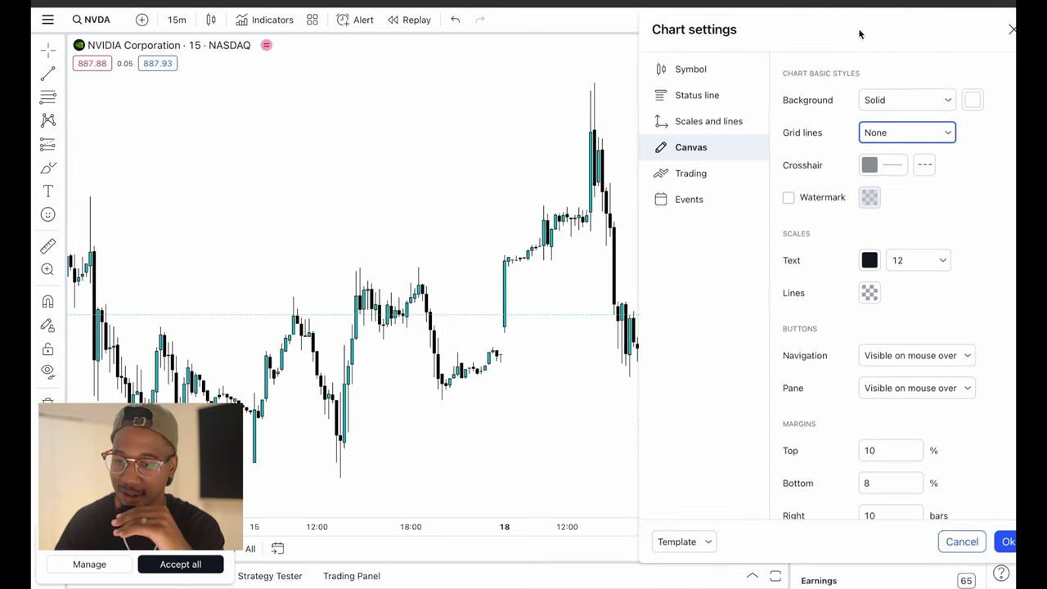
Check the color options for the crosshair and the scale lines in the canvas settings
left_click(847, 156)
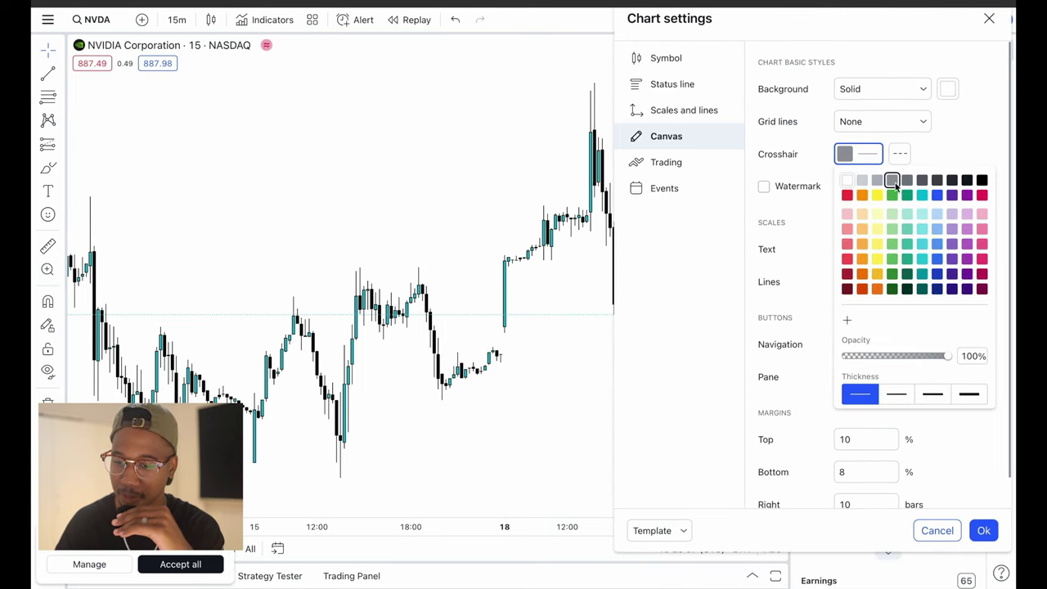
key("Escape")
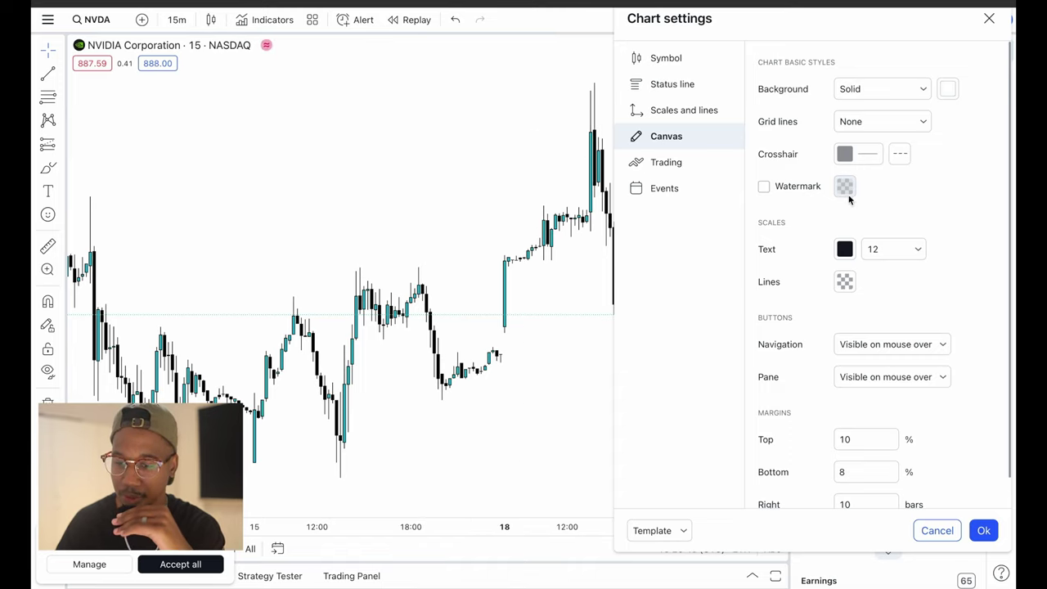
left_click(845, 281)
left_click(981, 190)
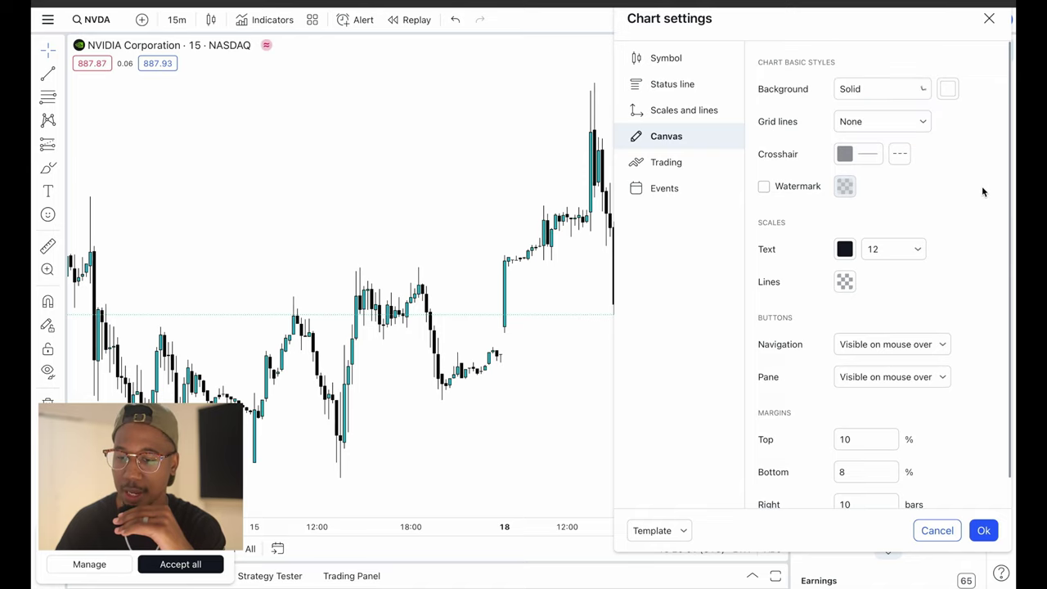
Try a mid-grey chart background, settle on the lightest grey swatch, and apply the chart settings
left_click(947, 90)
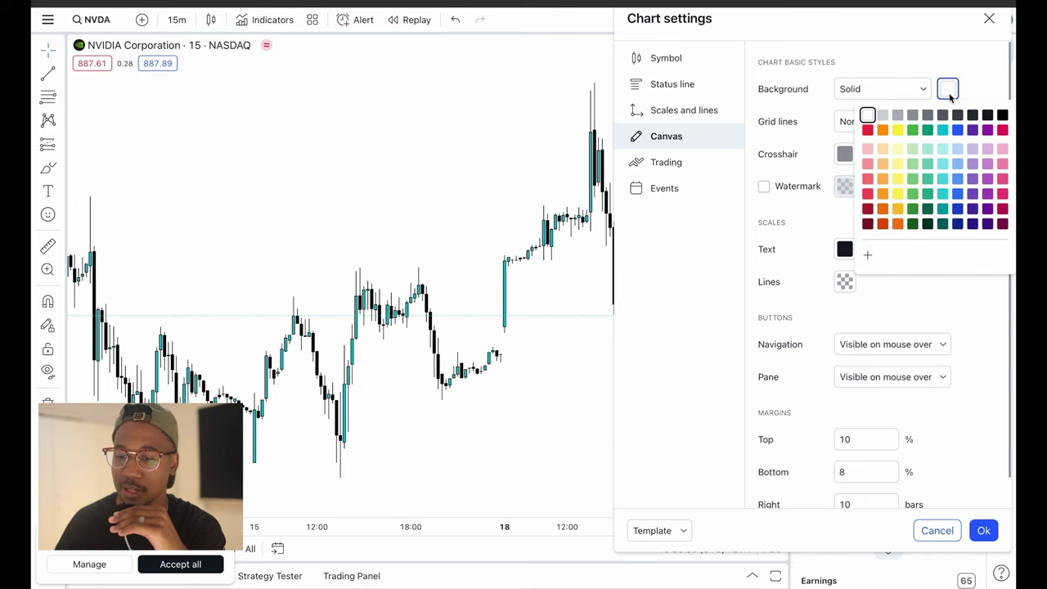
left_click(897, 116)
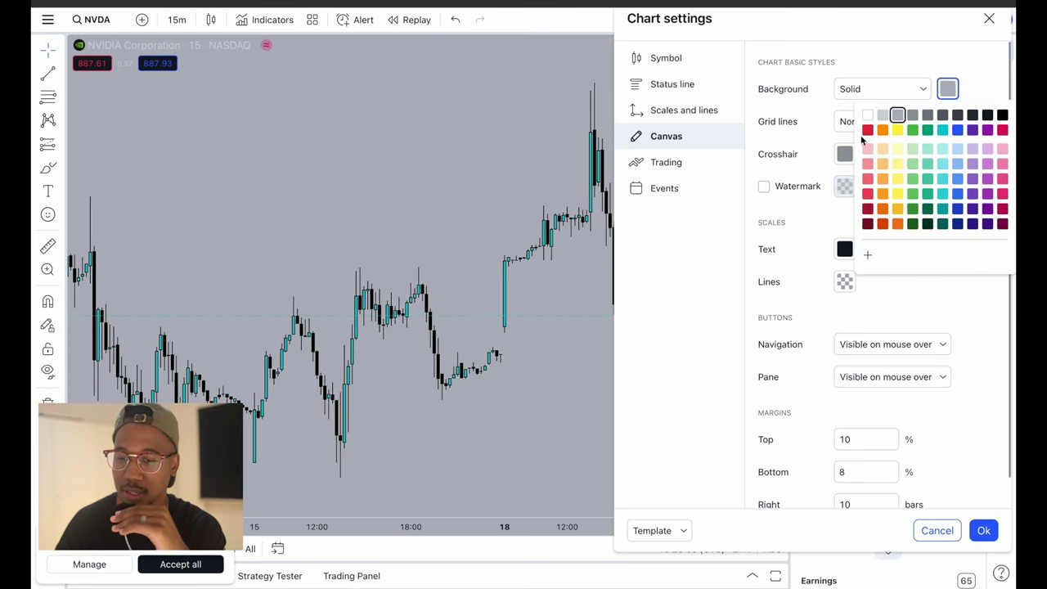
left_click(883, 115)
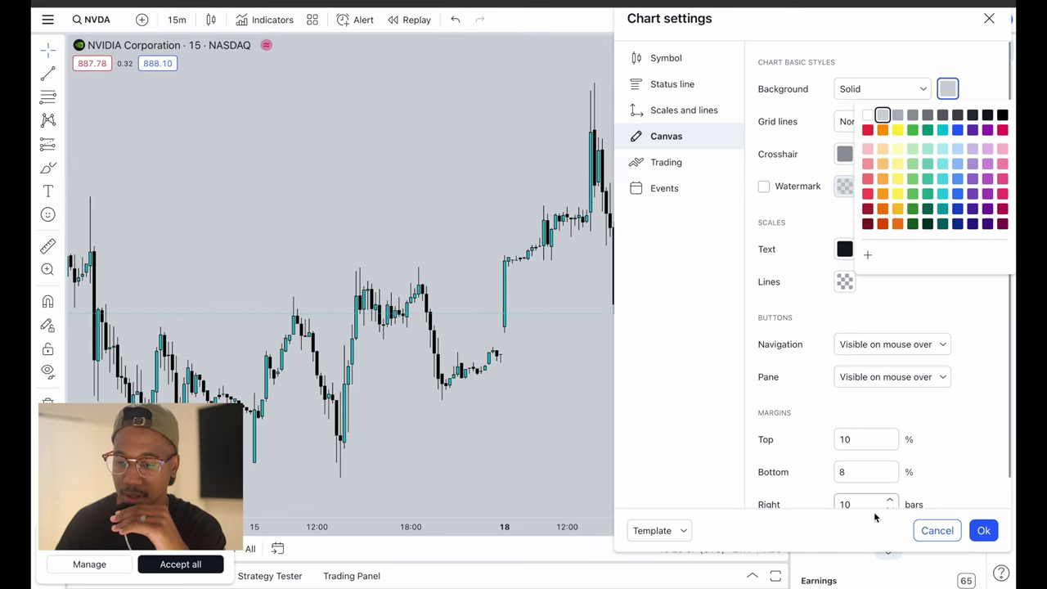
left_click_drag(824, 28, 695, 24)
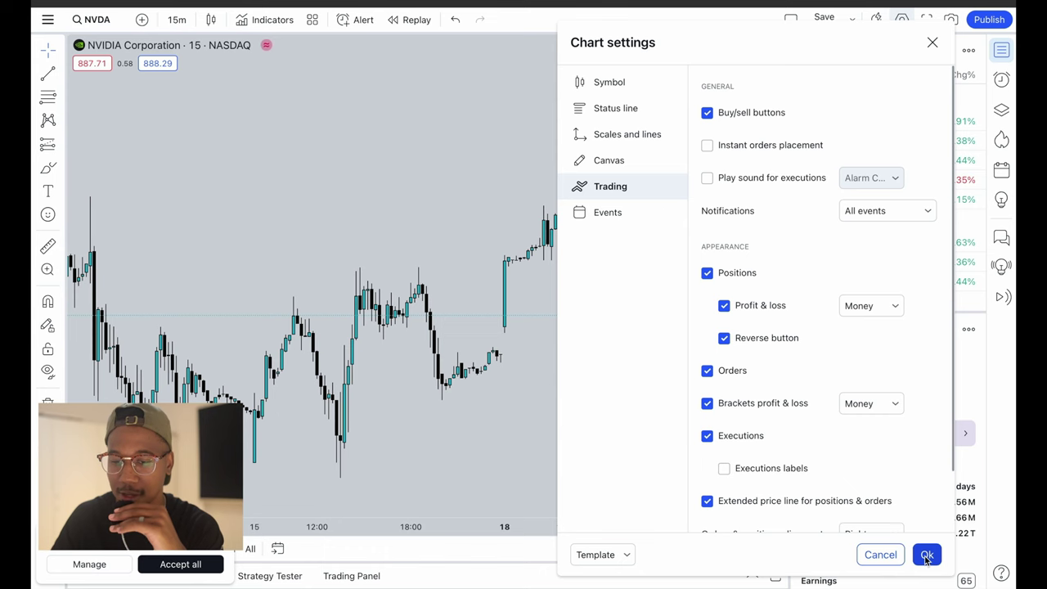
left_click(926, 555)
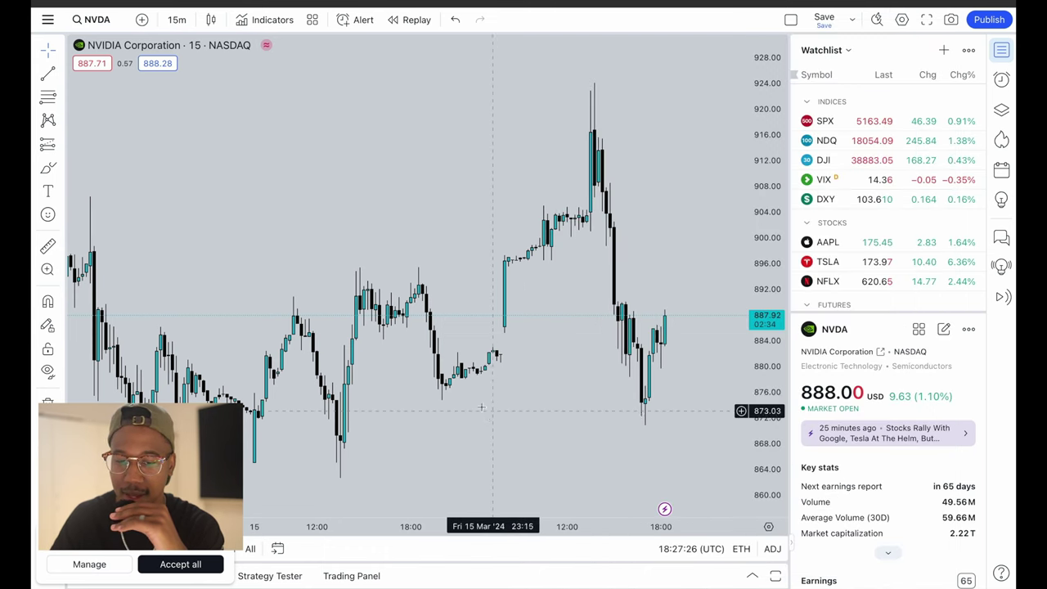
Draw a Fib Retracement from about 918.92 at 15 Mar 17:45 down to about 873.74 on 18 Mar
scroll(475, 367, "up", 3)
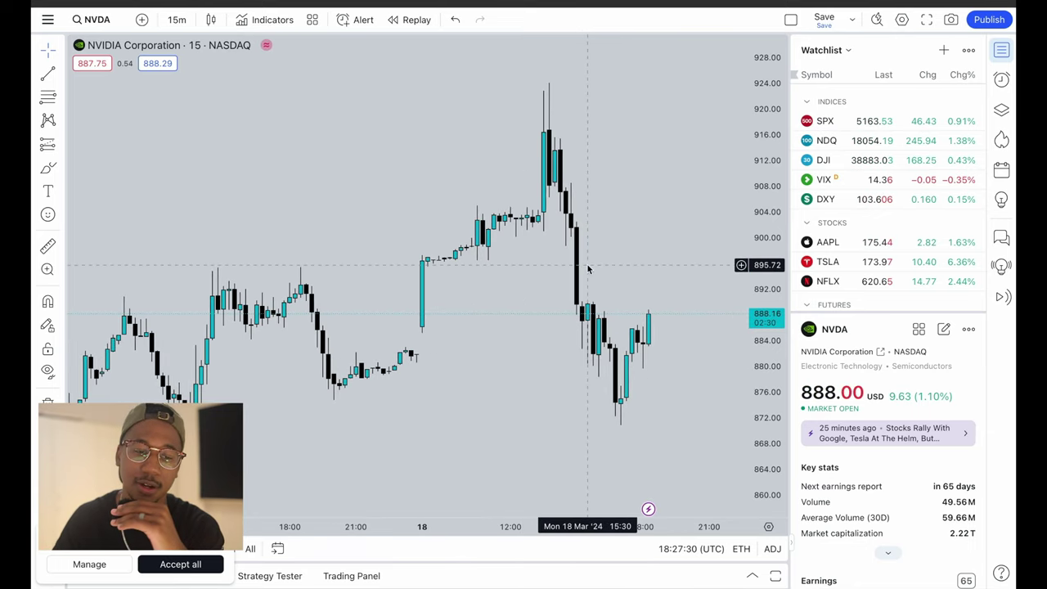
left_click(47, 97)
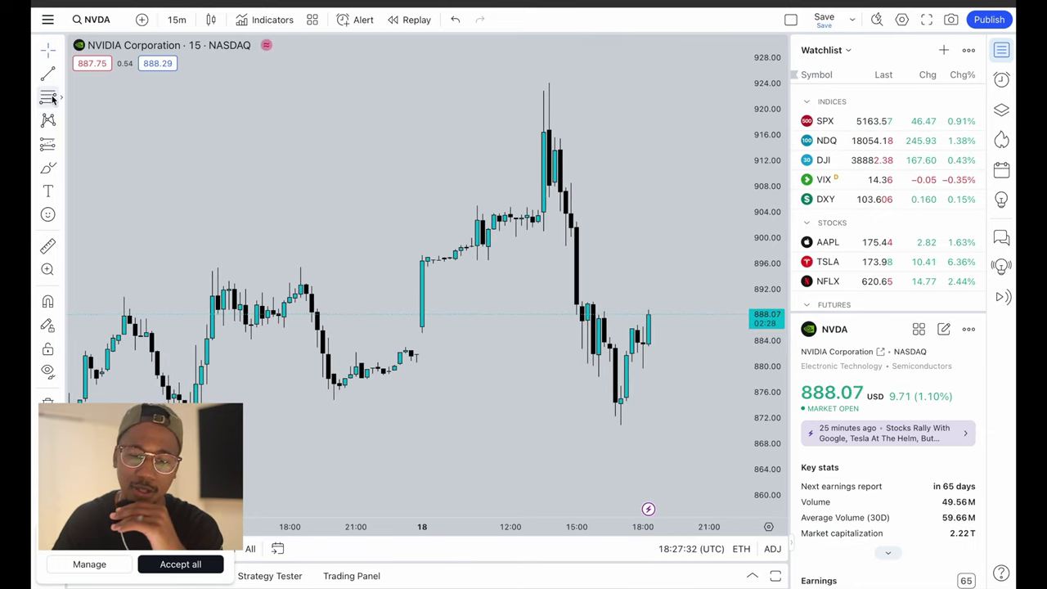
left_click(284, 115)
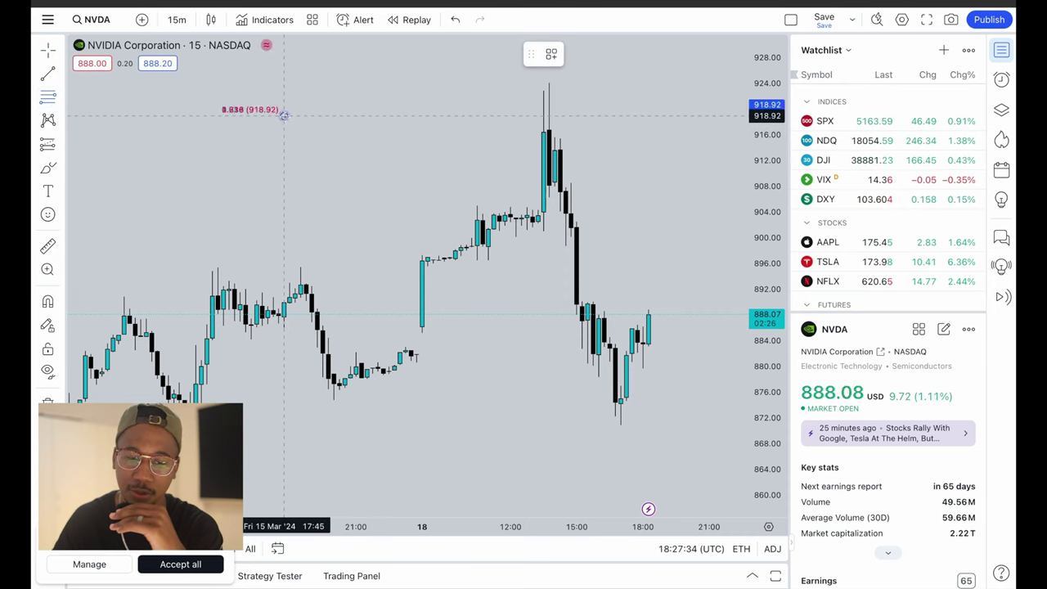
left_click(576, 406)
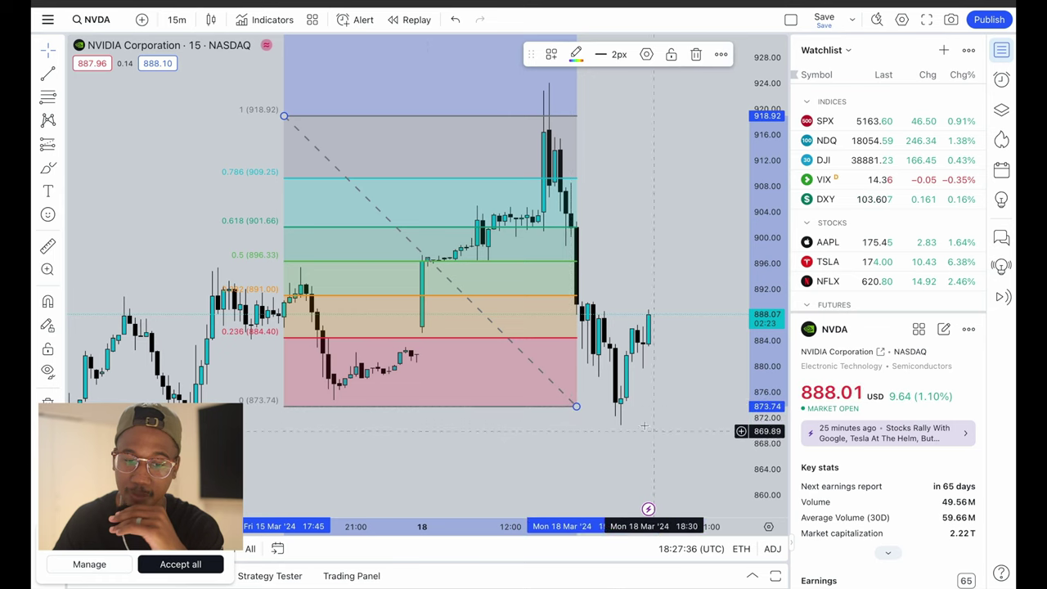
Disable all active Fib Retracement levels except 0.5 and 0.618 in the drawing's style settings
double_click(319, 121)
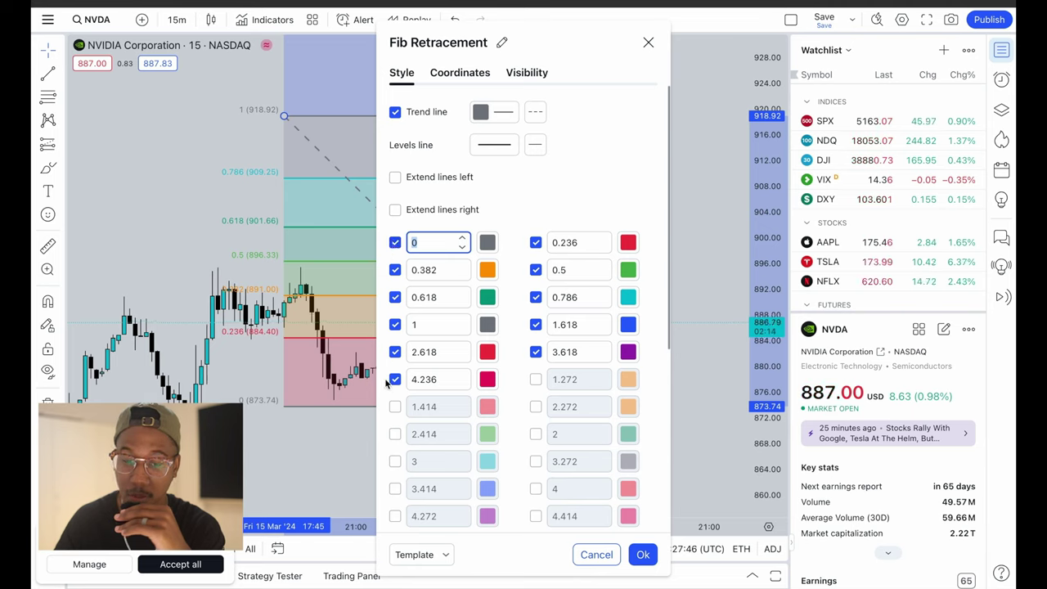
left_click(395, 352)
left_click(395, 379)
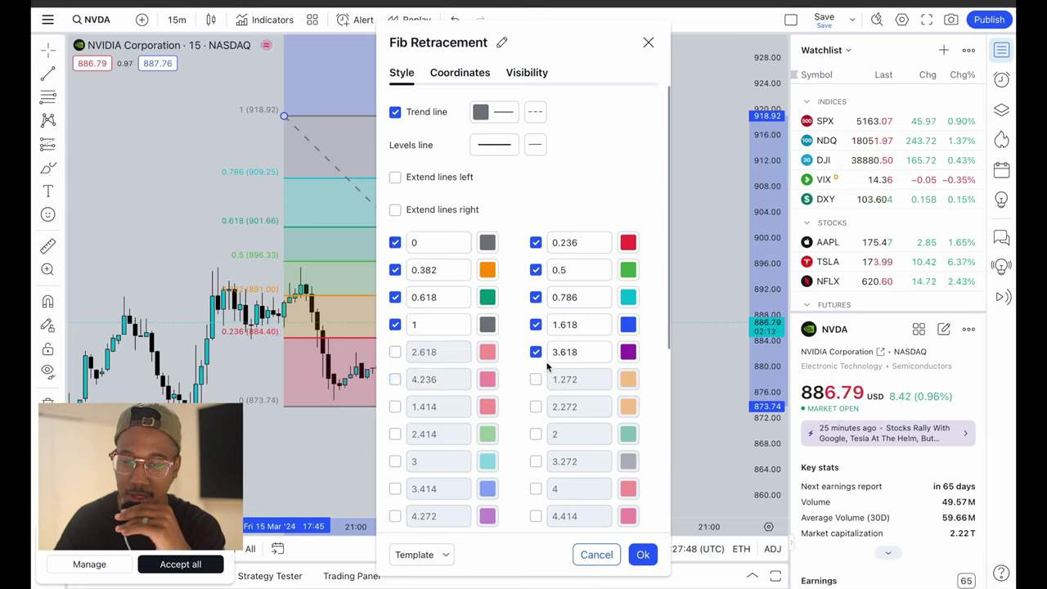
left_click(536, 352)
left_click(535, 325)
left_click(536, 297)
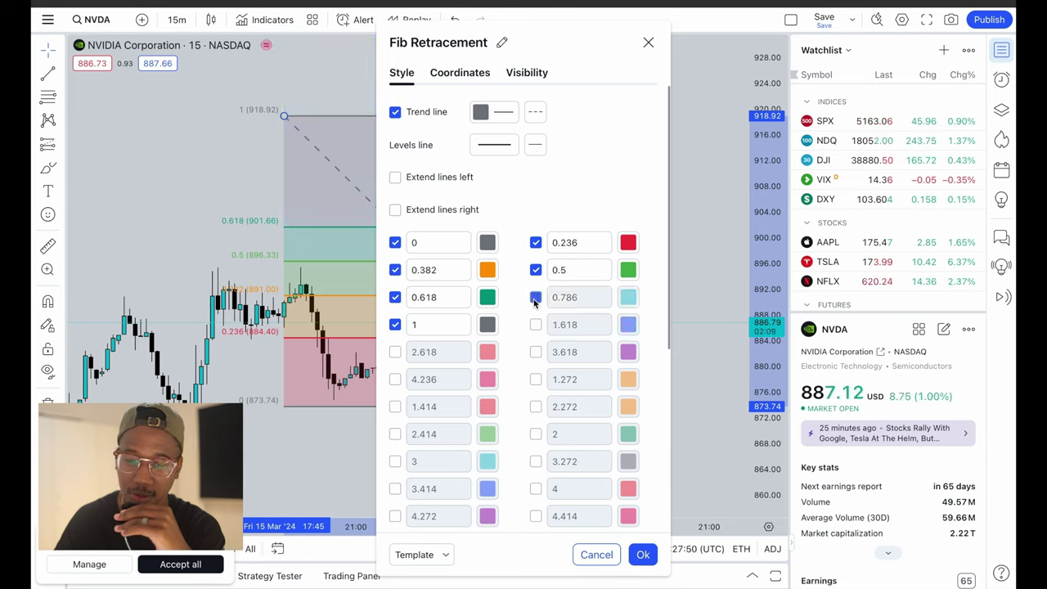
left_click(395, 324)
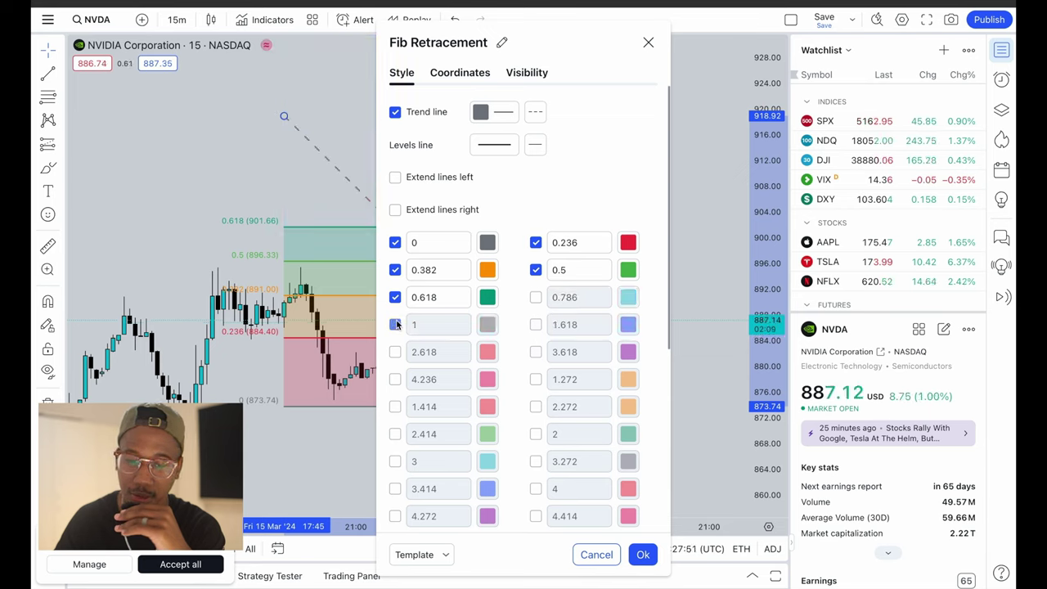
left_click(395, 271)
left_click(395, 242)
left_click(536, 243)
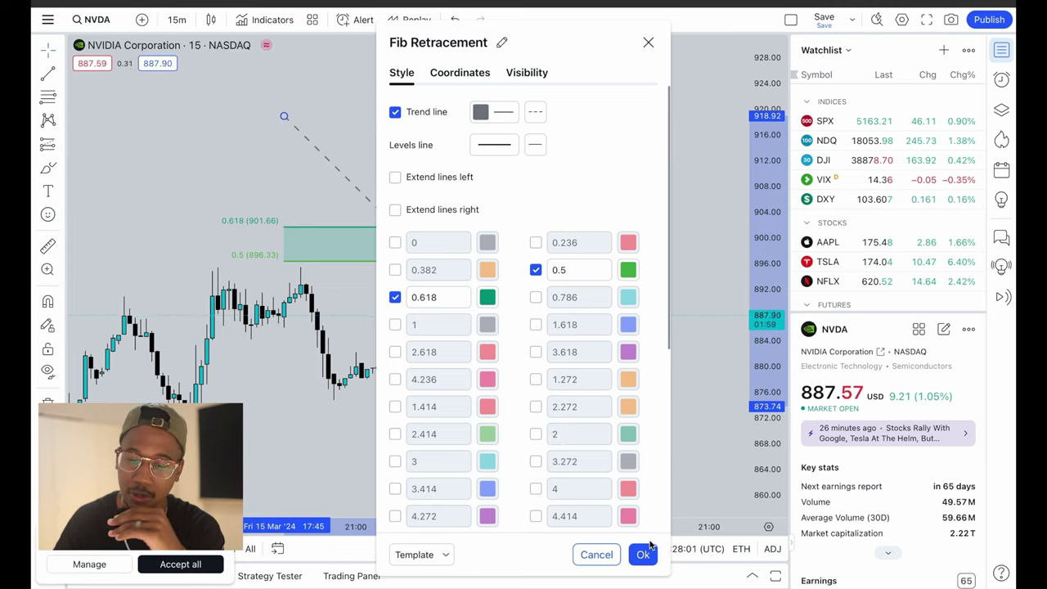
Hide the Fib Retracement's trend line, set its levels line to the thinnest width, and apply the settings
left_click_drag(487, 195, 621, 193)
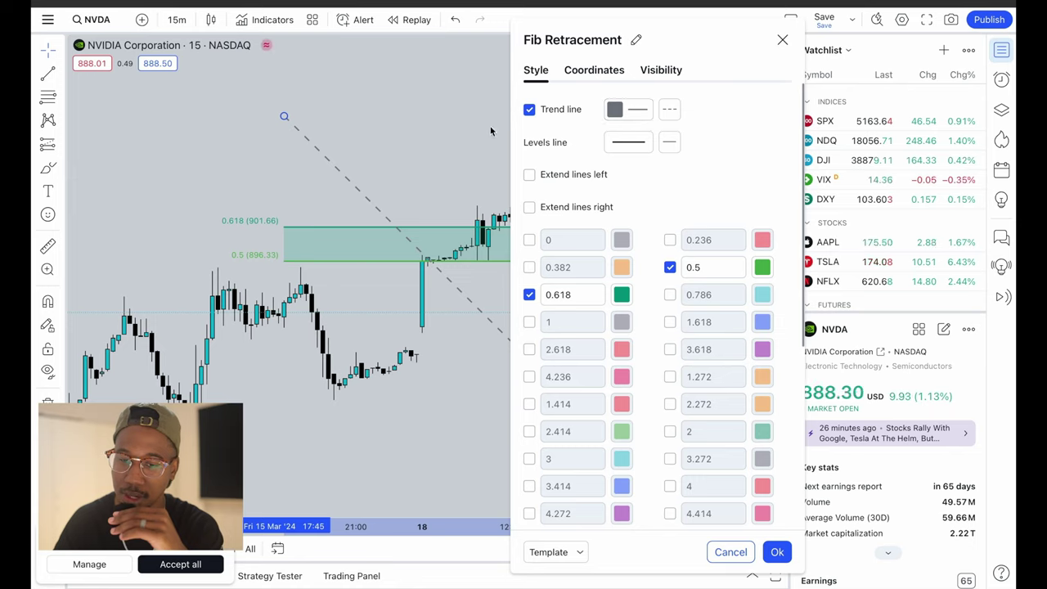
left_click(529, 111)
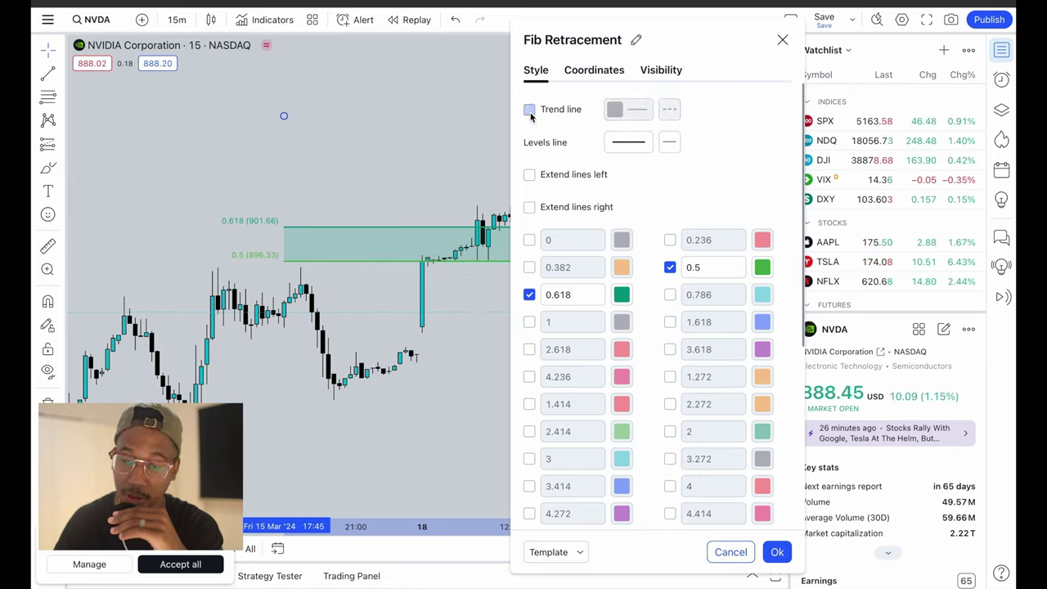
left_click(630, 144)
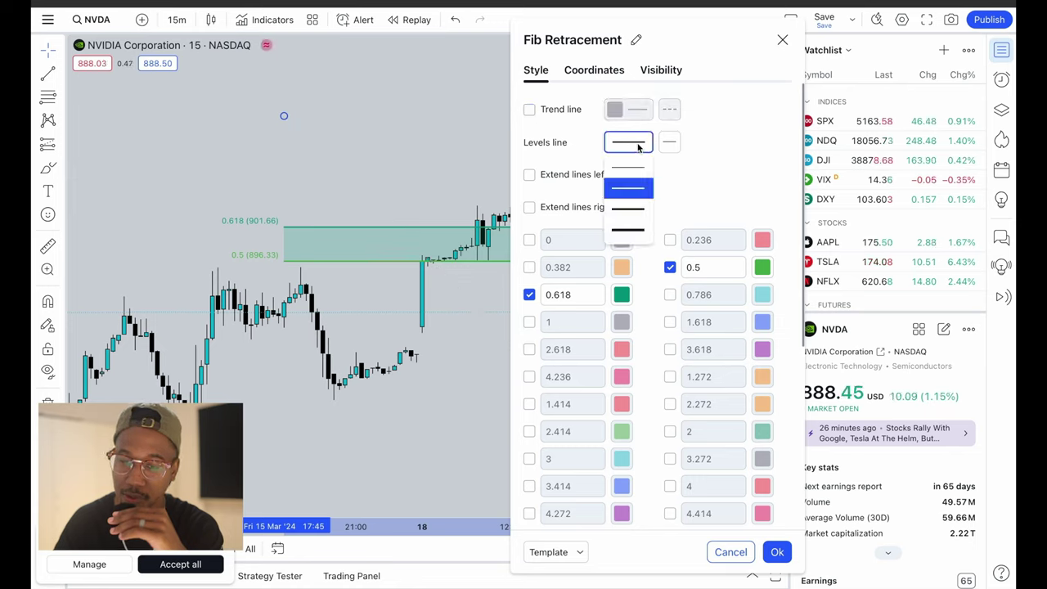
left_click(630, 170)
key("Return")
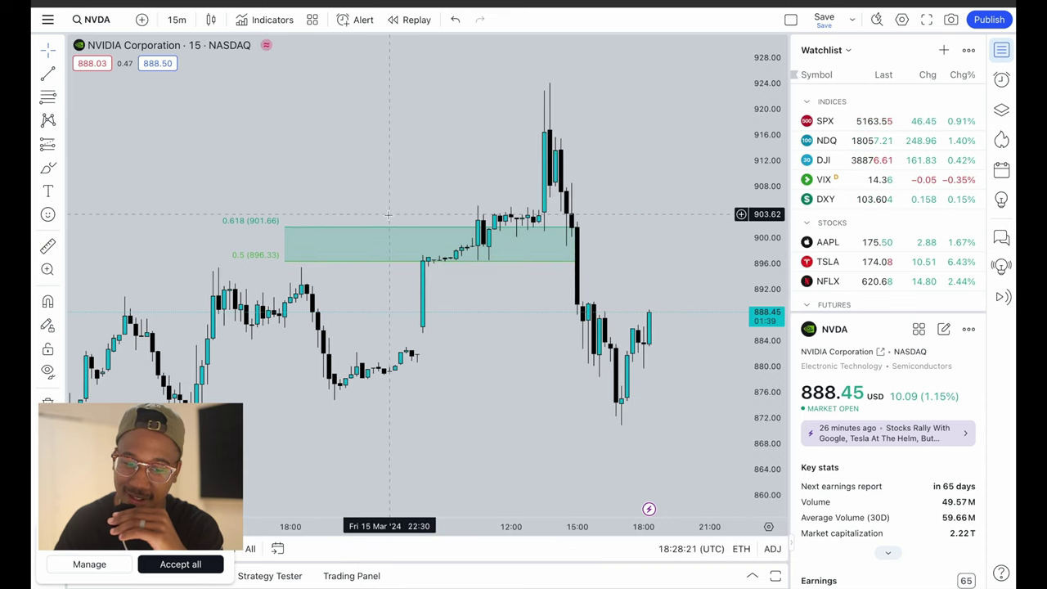
Hide the Fib Retracement's price and level labels, make its background fill slightly more transparent, and apply the settings
left_click(334, 231)
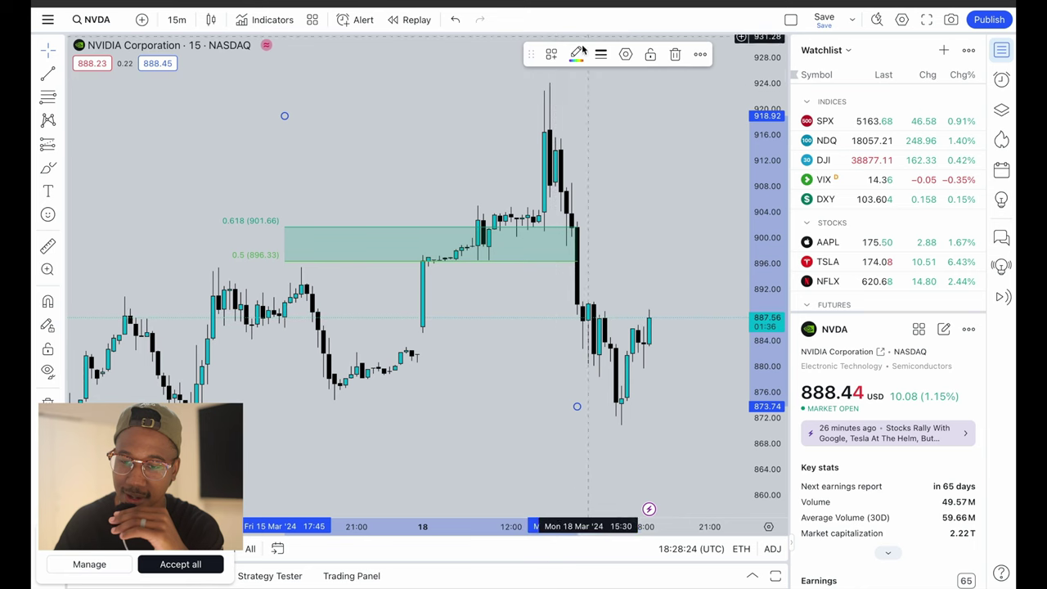
double_click(447, 233)
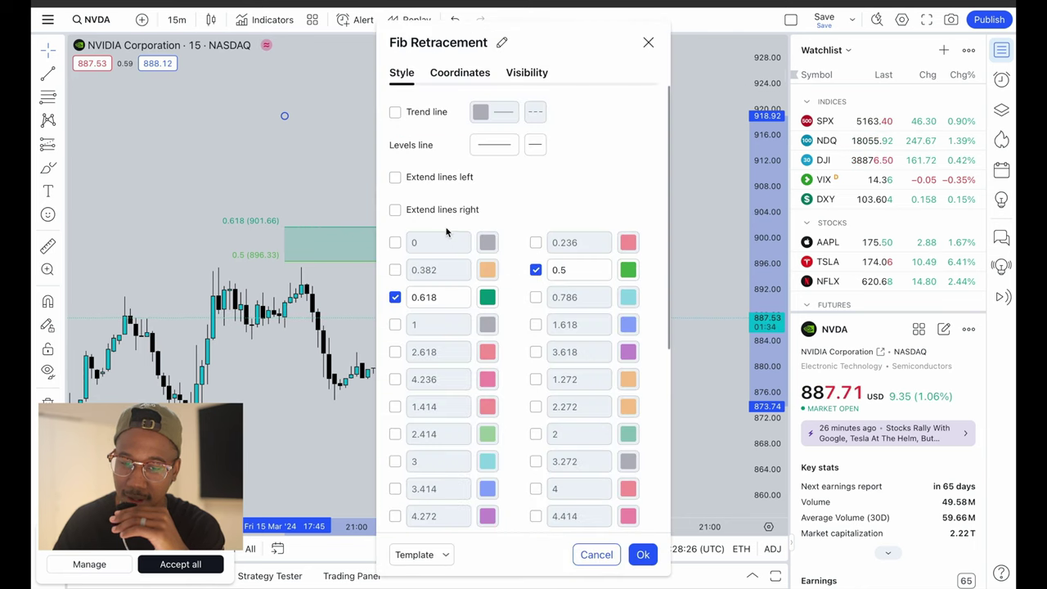
scroll(575, 197, "down", 5)
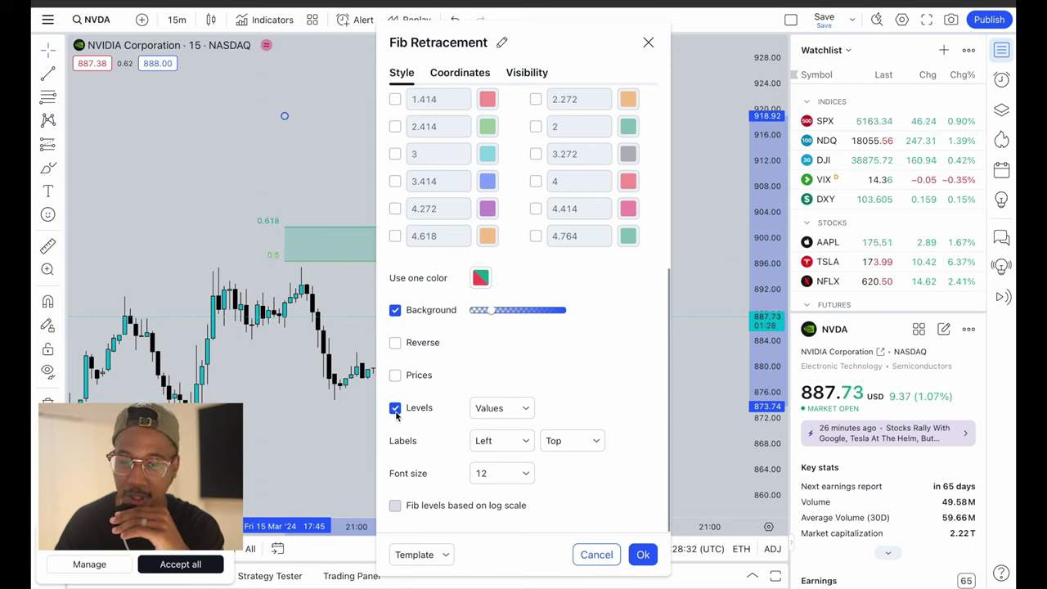
left_click(395, 409)
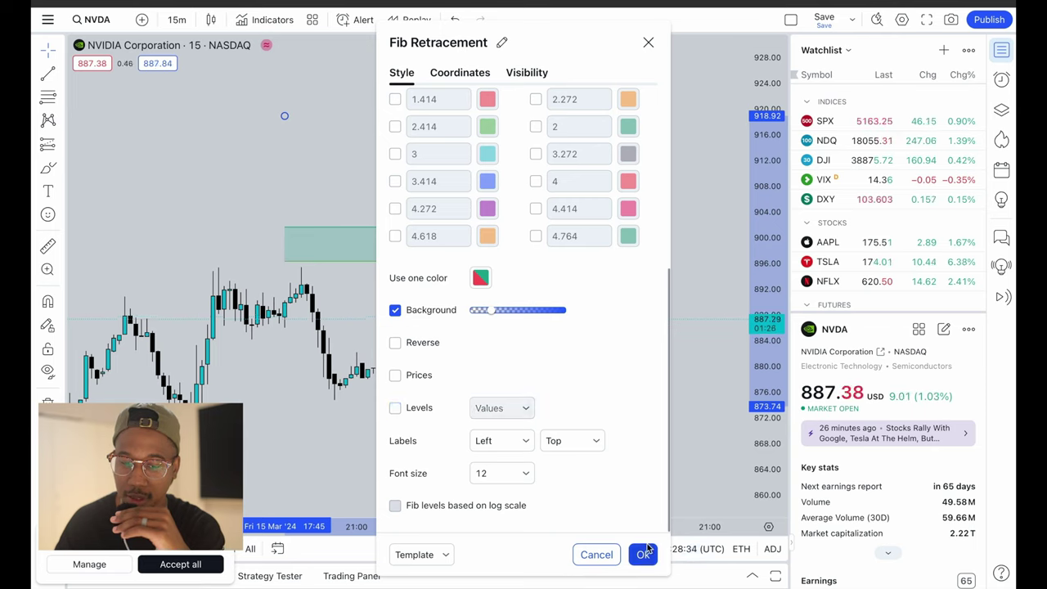
mouse_move(491, 314)
left_mouse_down()
mouse_move(466, 313)
mouse_move(498, 317)
mouse_move(488, 321)
left_mouse_up()
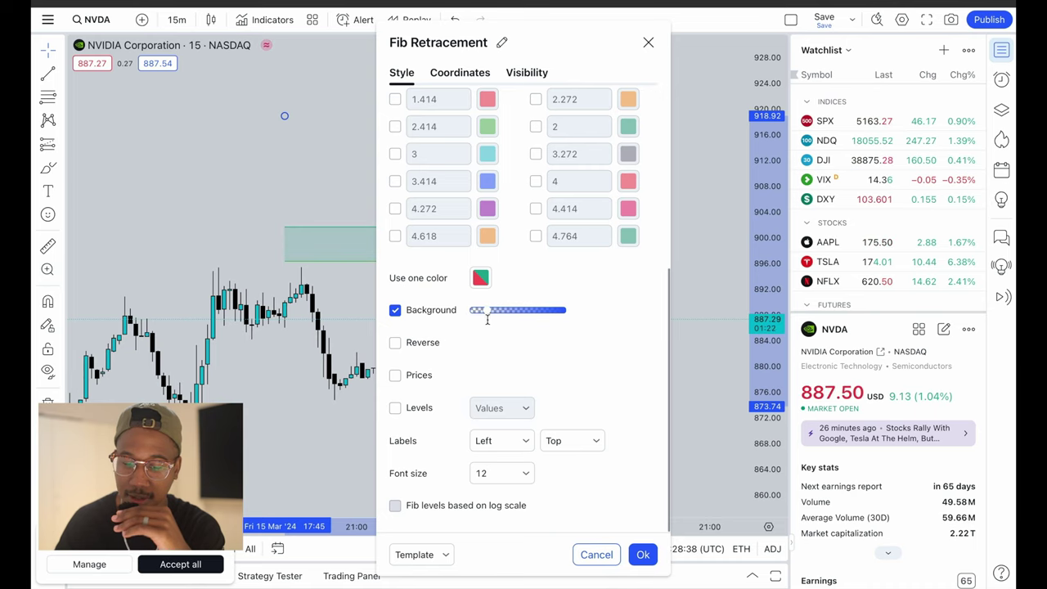
left_click(643, 555)
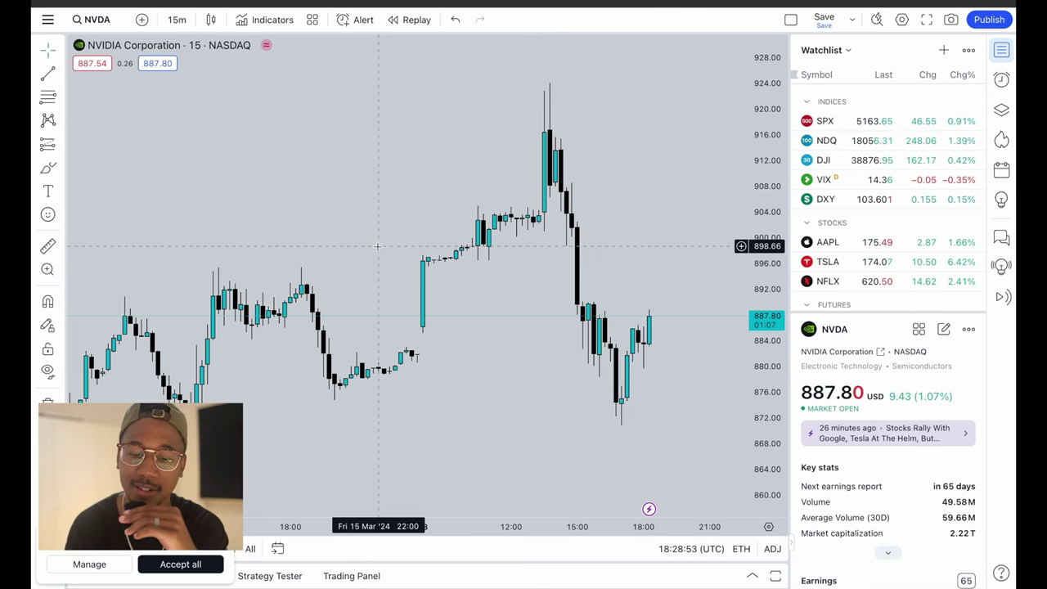
On the SPY 4h chart, show the second and third hidden EMA indicators
left_click_drag(394, 195, 472, 202)
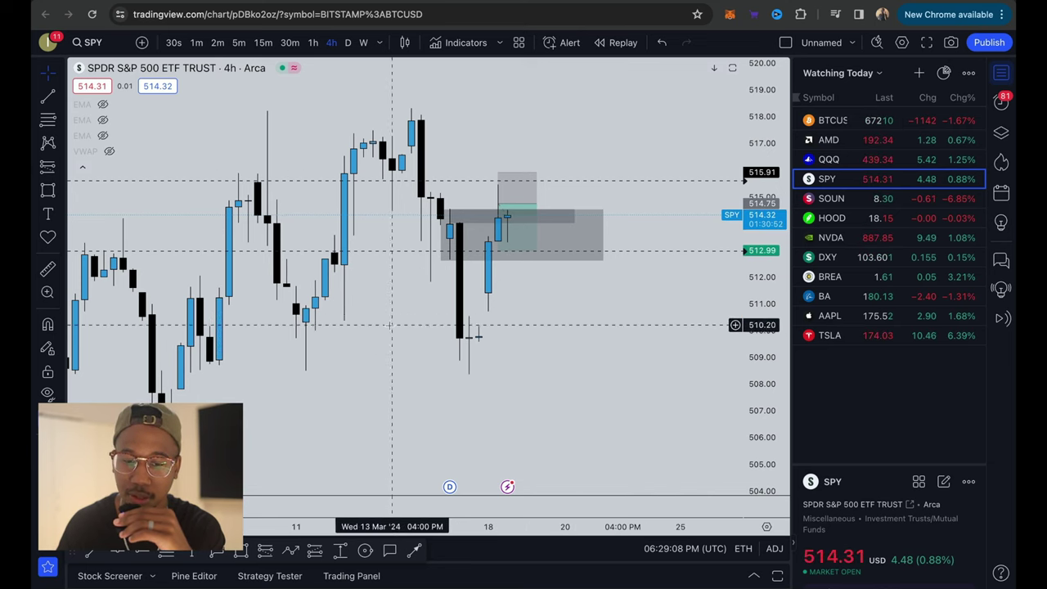
scroll(471, 343, "down", 1)
scroll(471, 343, "down", 2)
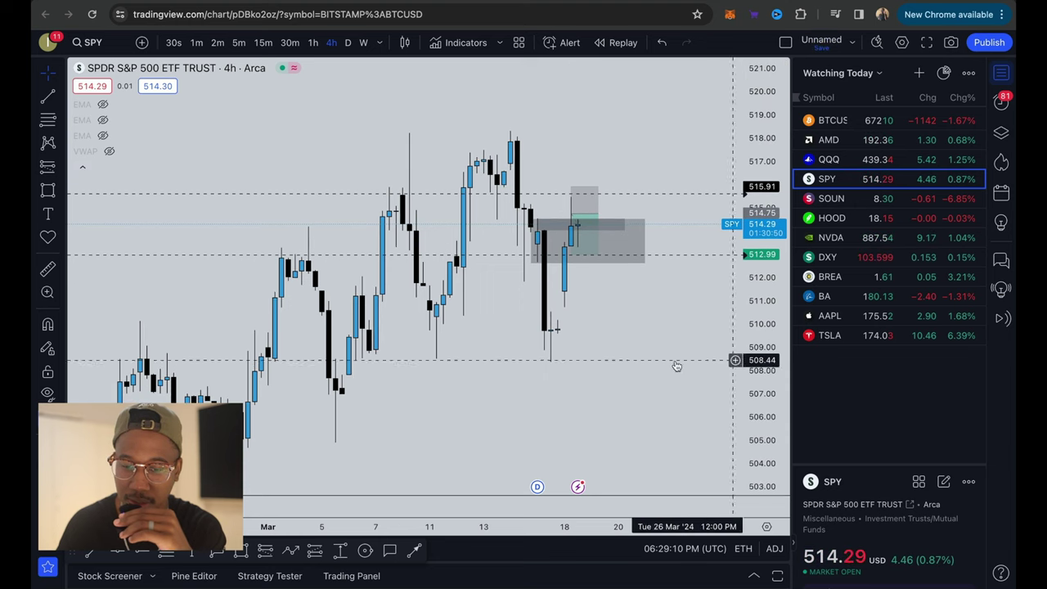
left_click_drag(446, 373, 425, 334)
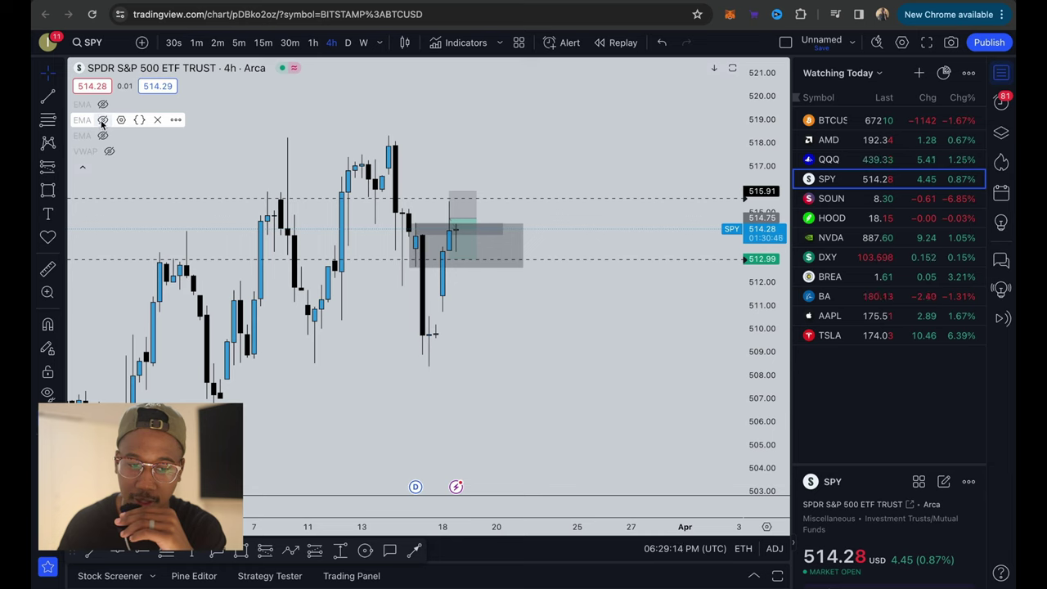
left_click(103, 119)
left_click(102, 135)
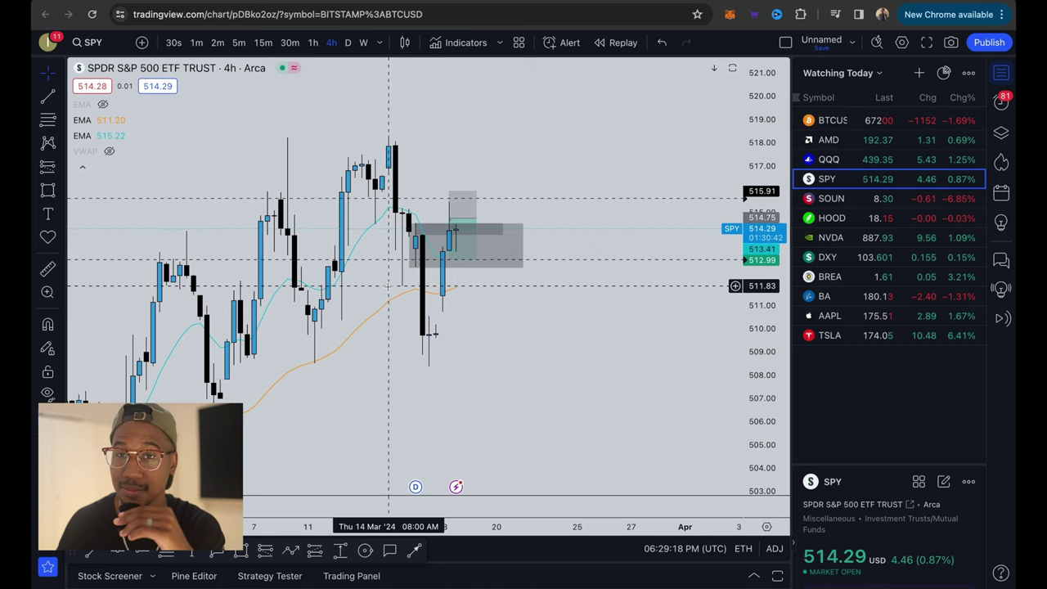
Hide both visible EMAs on the SPY chart and collapse the indicator legend
mouse_move(89, 113)
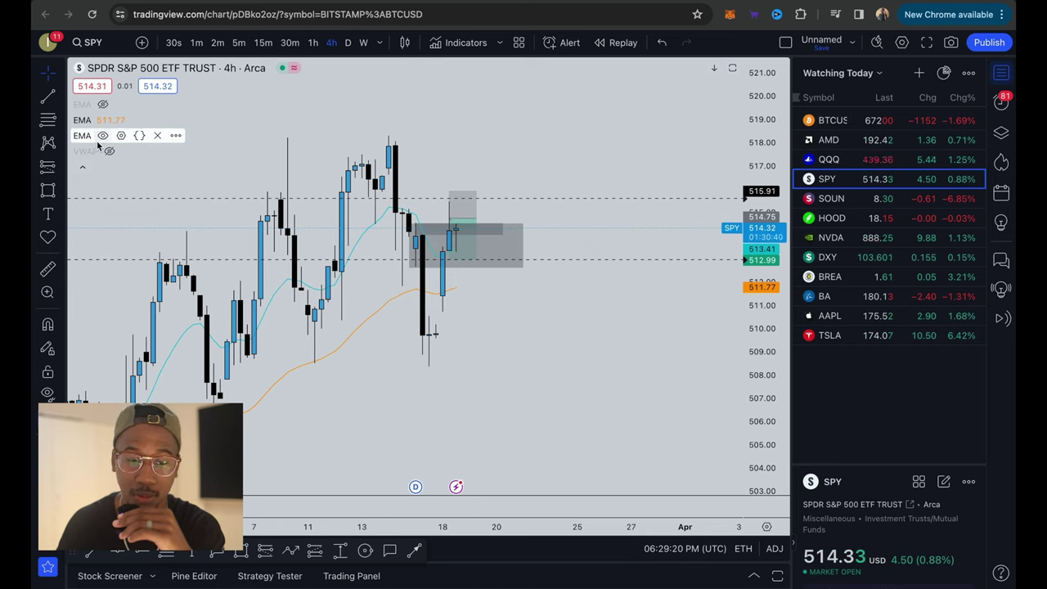
left_click(102, 135)
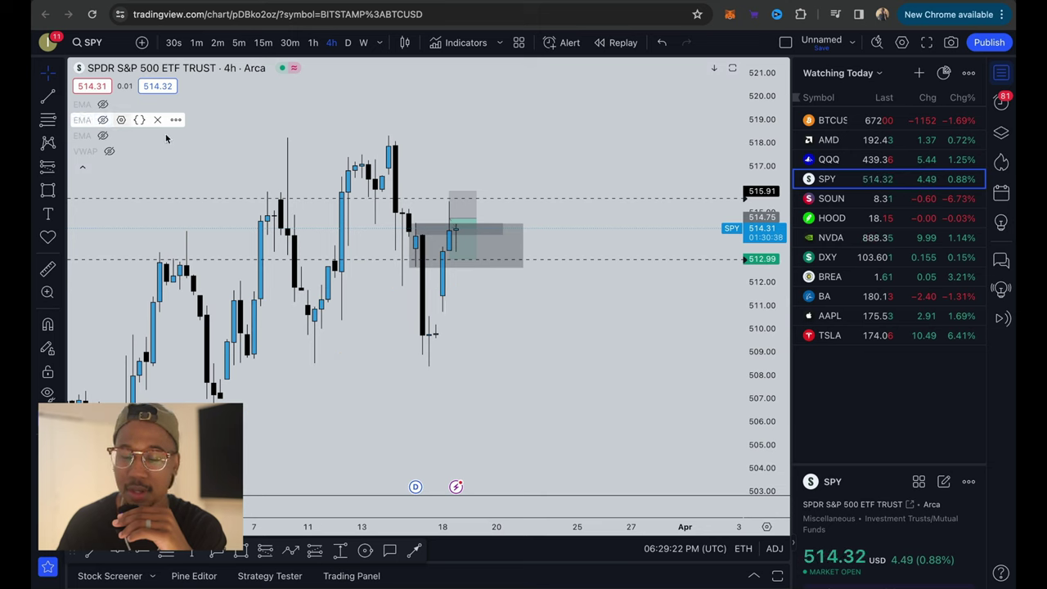
left_click(102, 119)
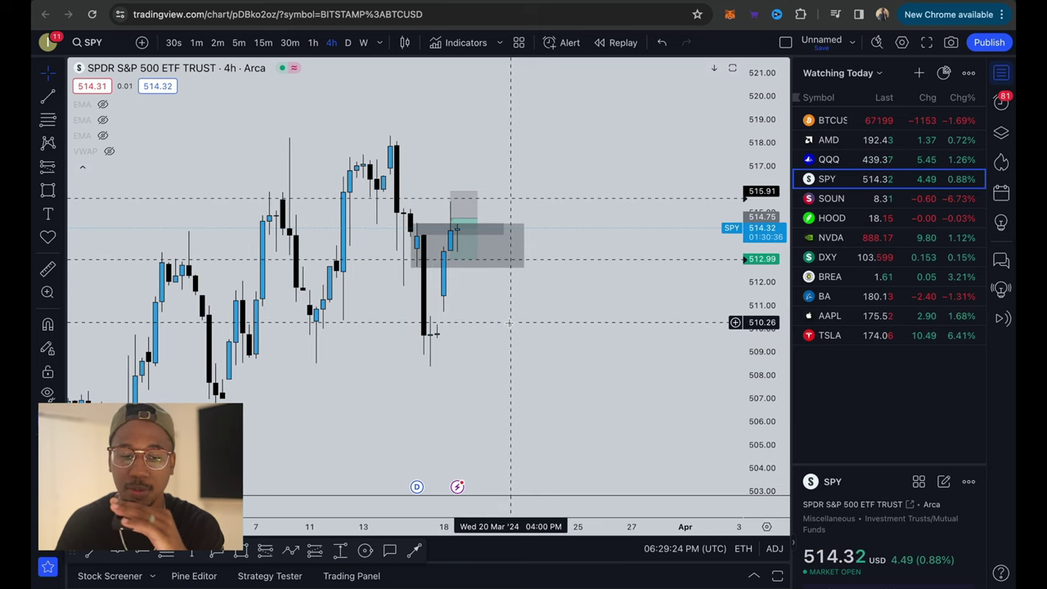
left_click(82, 166)
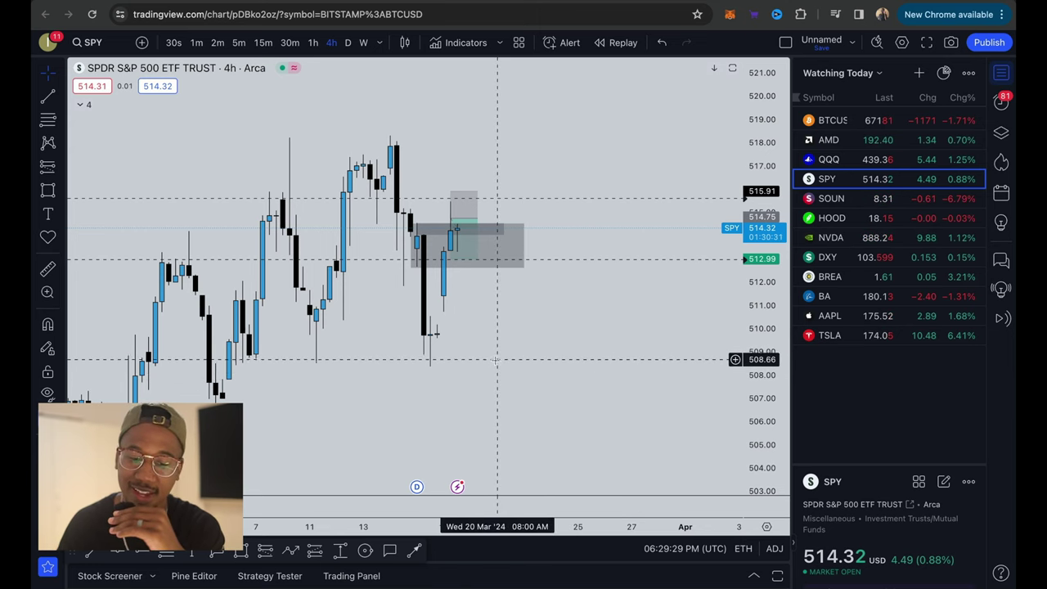
left_click_drag(491, 378, 605, 379)
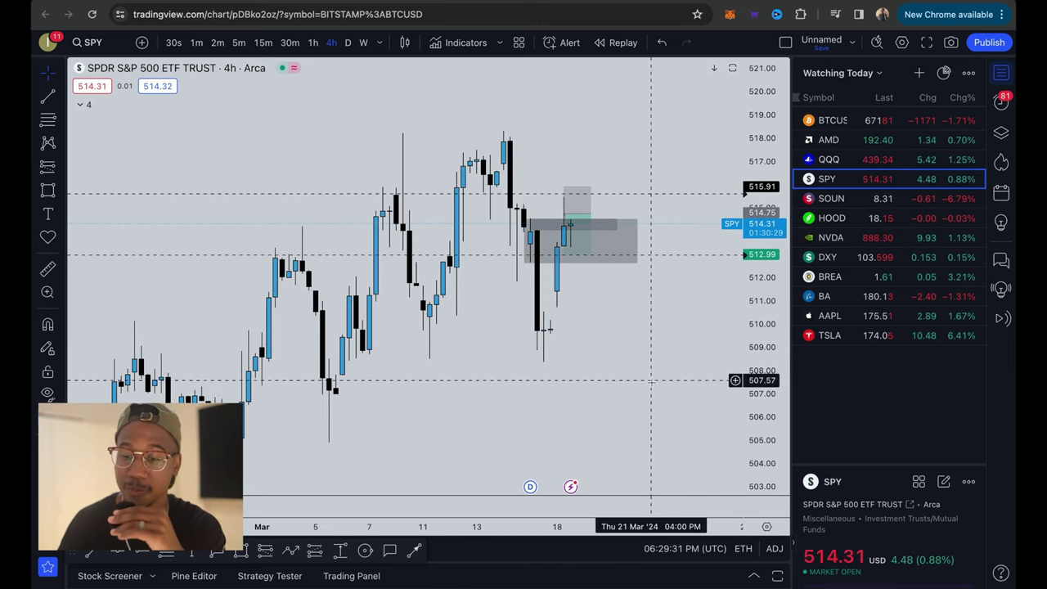